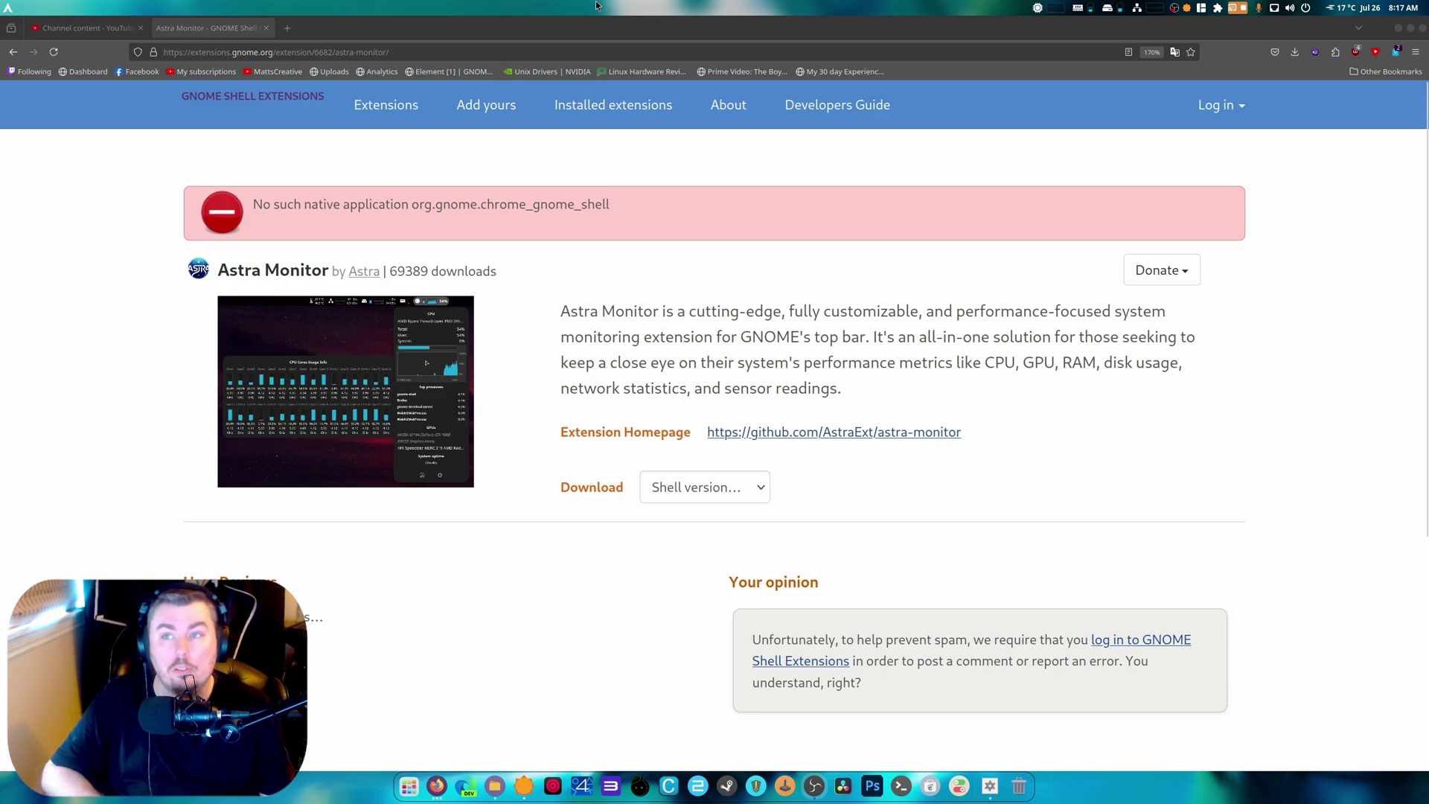
Quit Firefox, which was showing the Astra Monitor extension page
left_click(1423, 28)
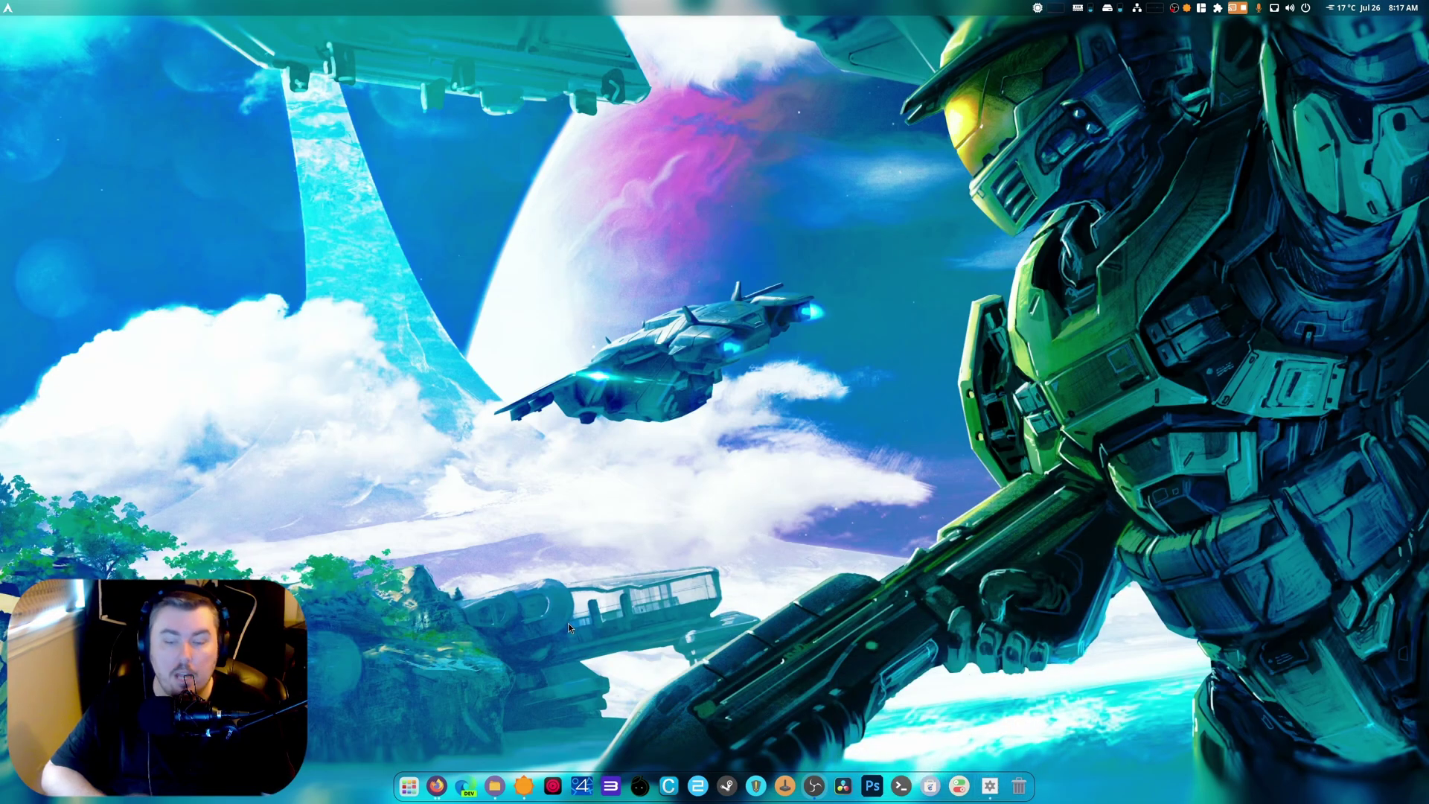
Launch Extension Manager from the application grid
left_click(410, 783)
scroll(843, 522, "down", 2)
scroll(843, 523, "down", 1)
scroll(832, 529, "up", 2)
left_click(967, 603)
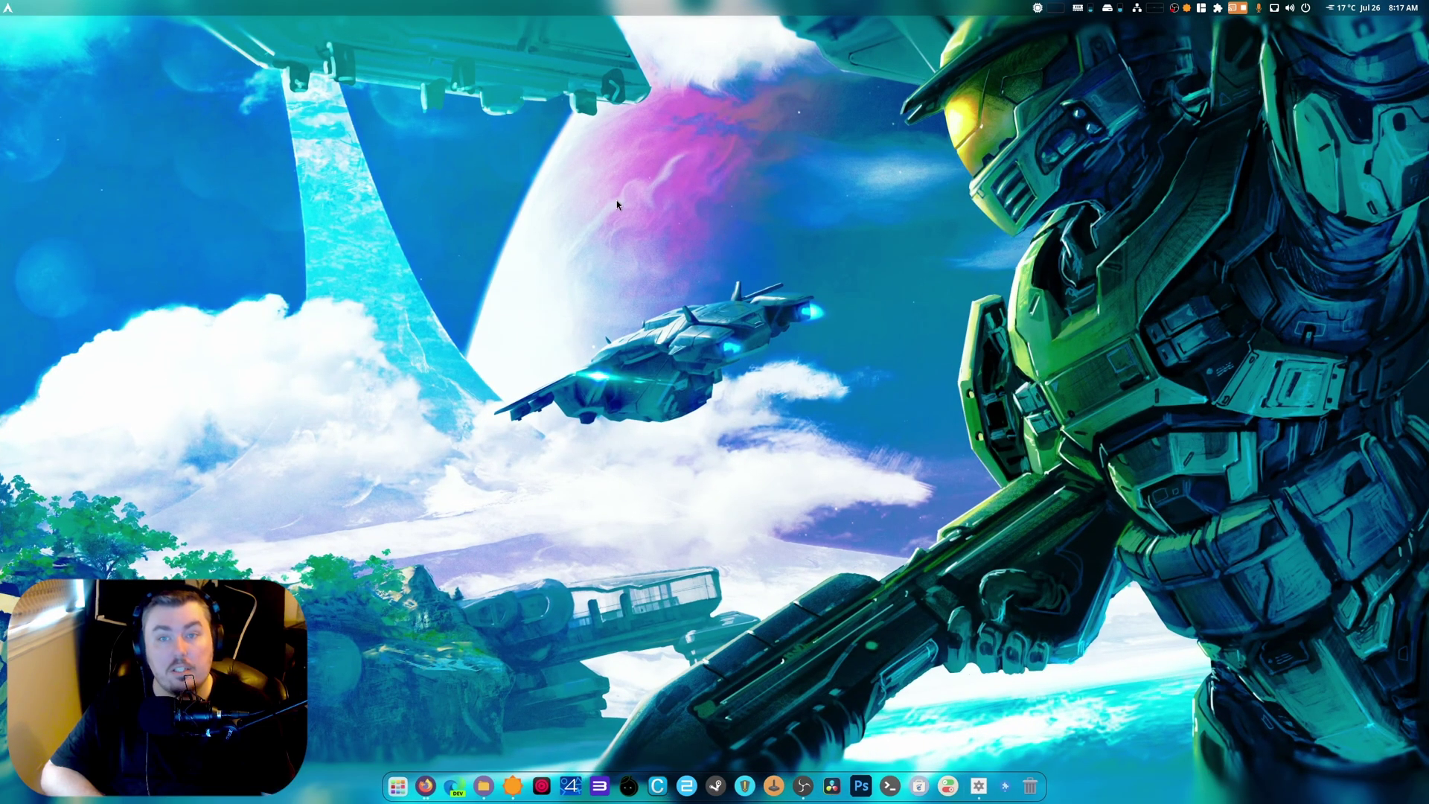
Centre Extension Manager on its Browse page and open a terminal window
left_click_drag(425, 57, 823, 155)
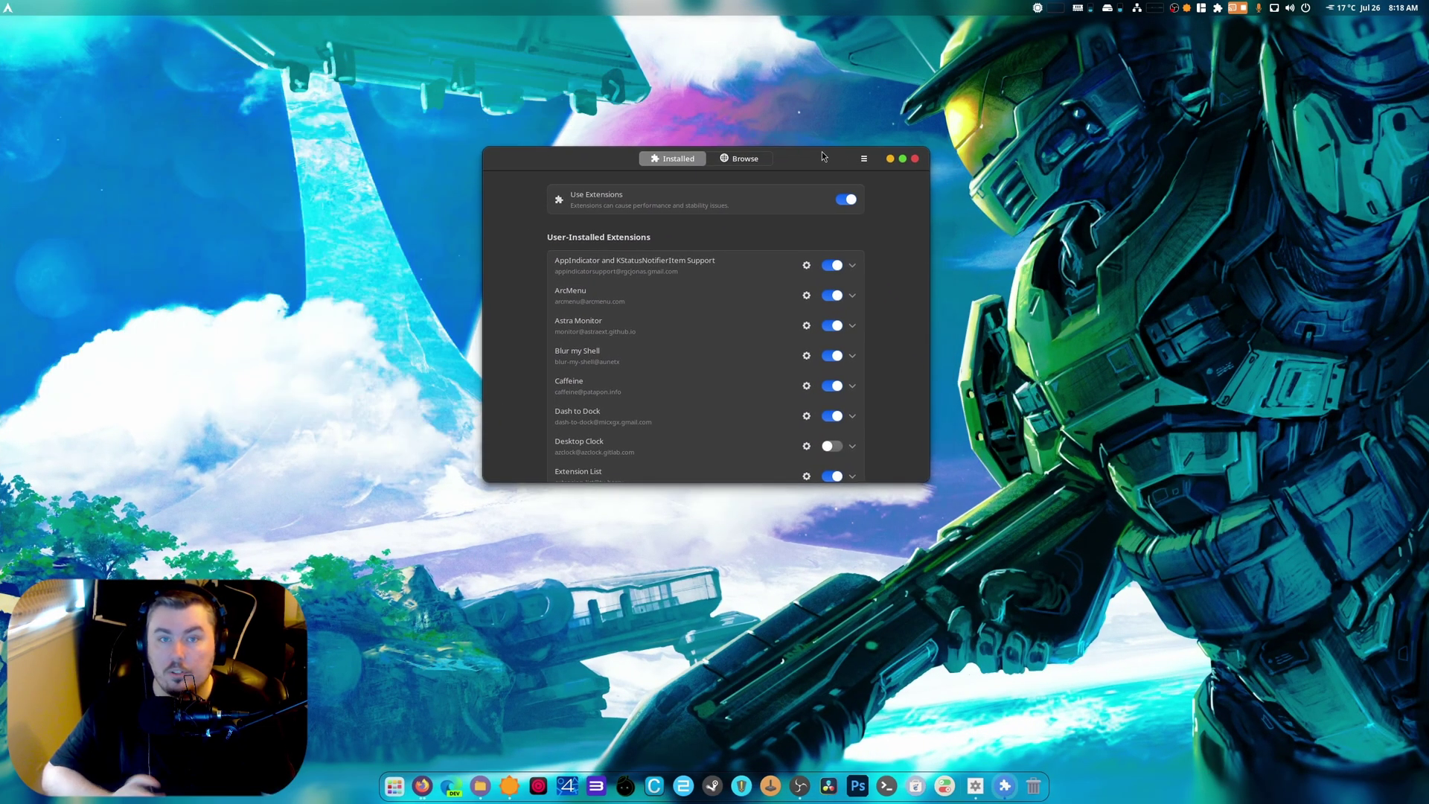
left_click(746, 158)
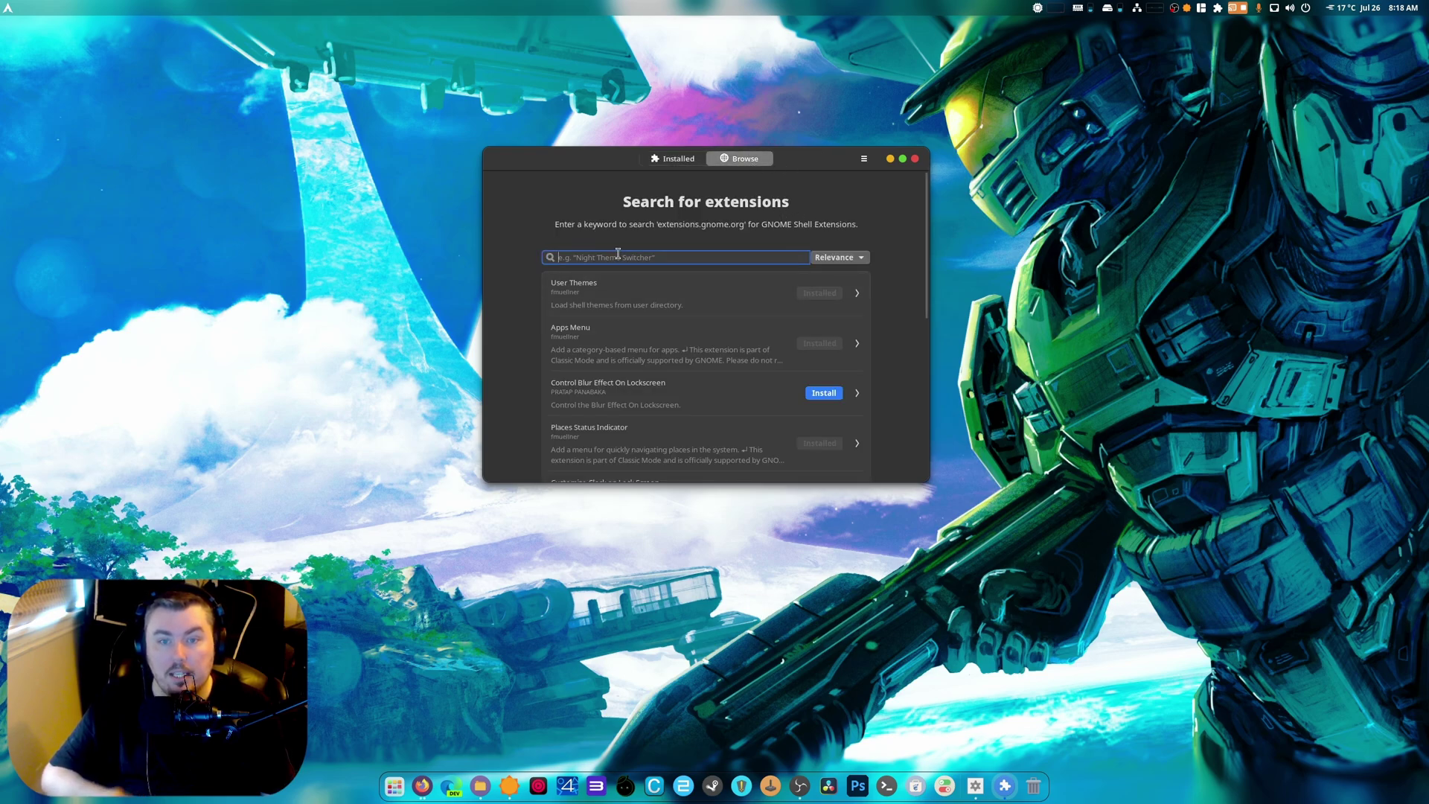
left_click(886, 785)
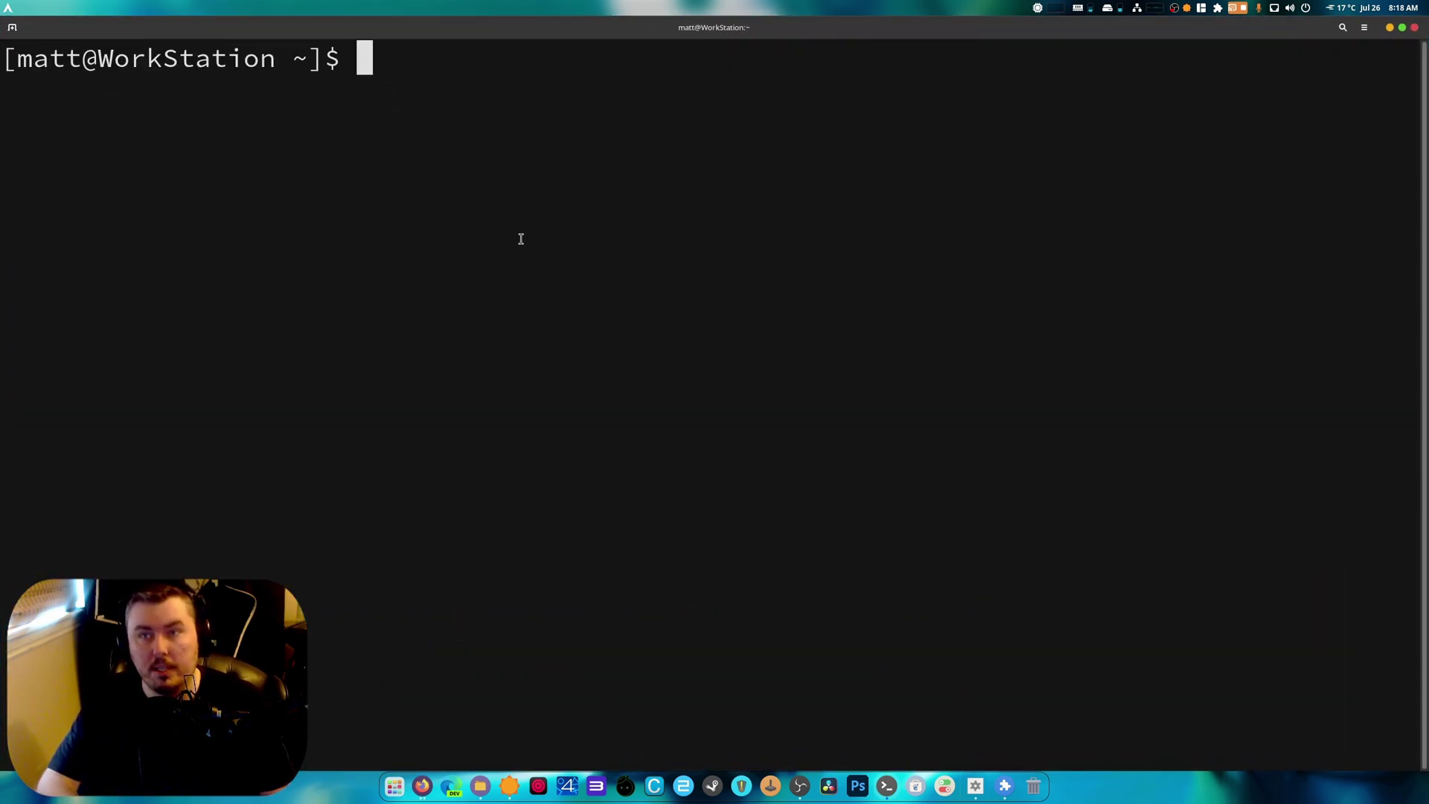
Run 'yay extension manager', confirm it is installed, and cancel the install prompt
type("yay ")
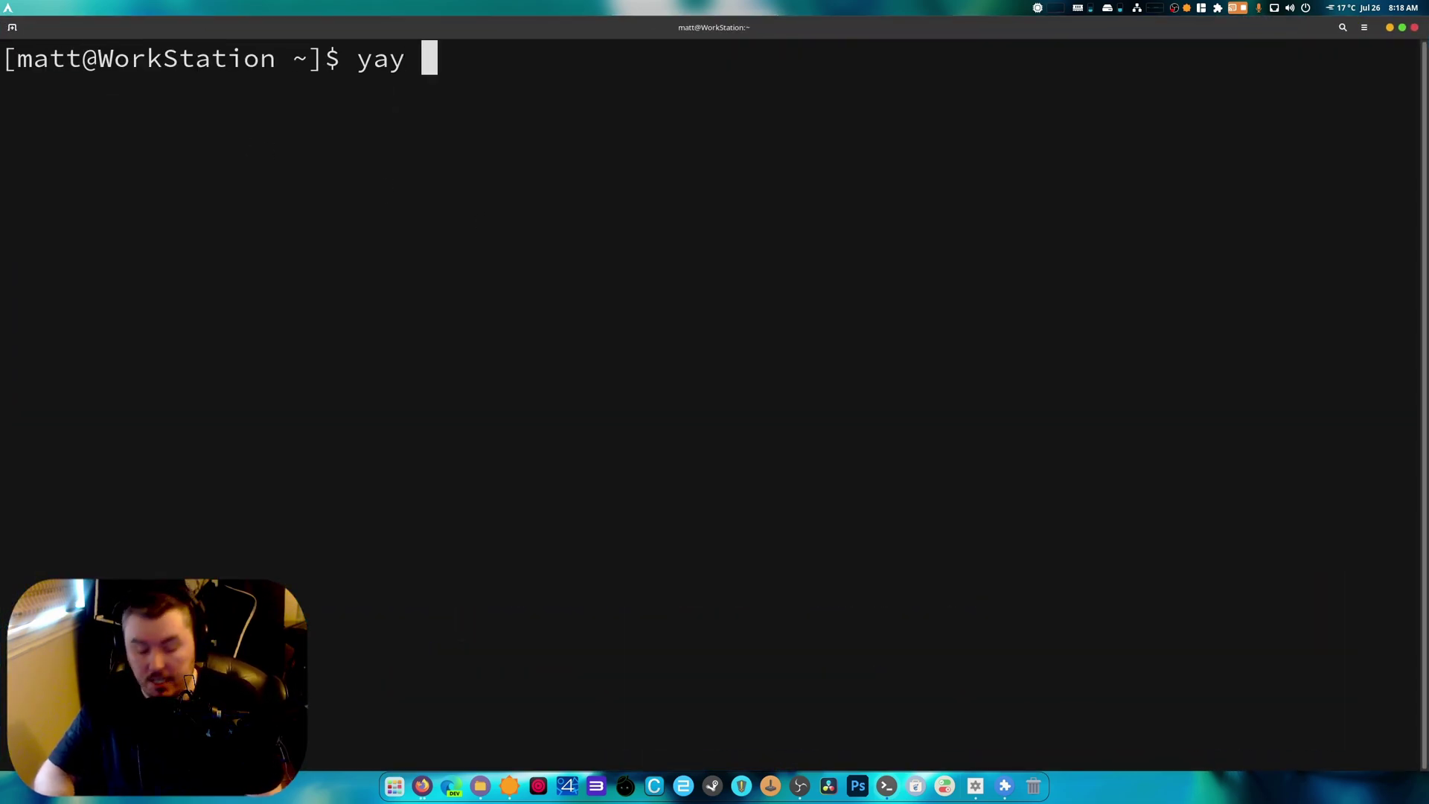
type("extension m")
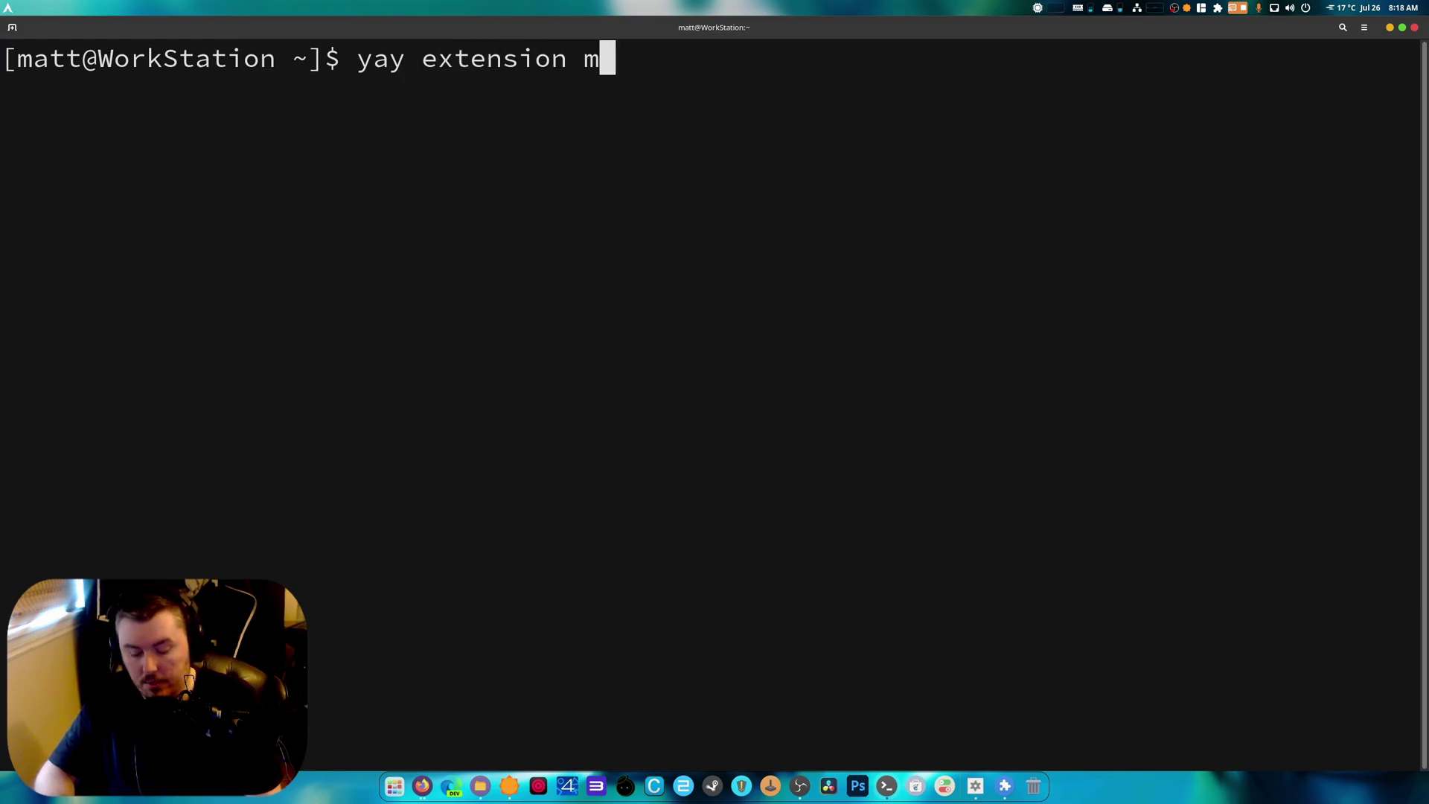
type("anager")
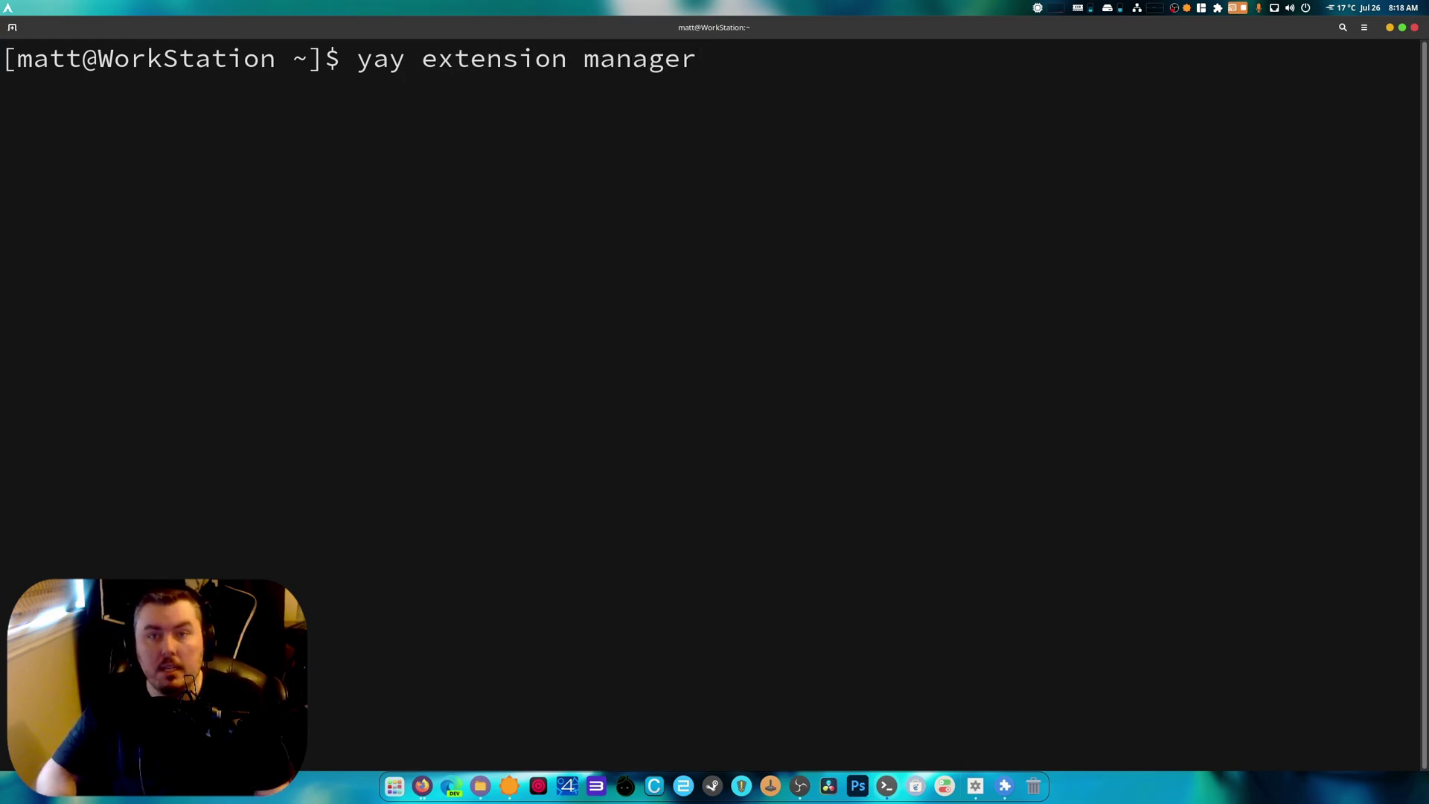
key("Return")
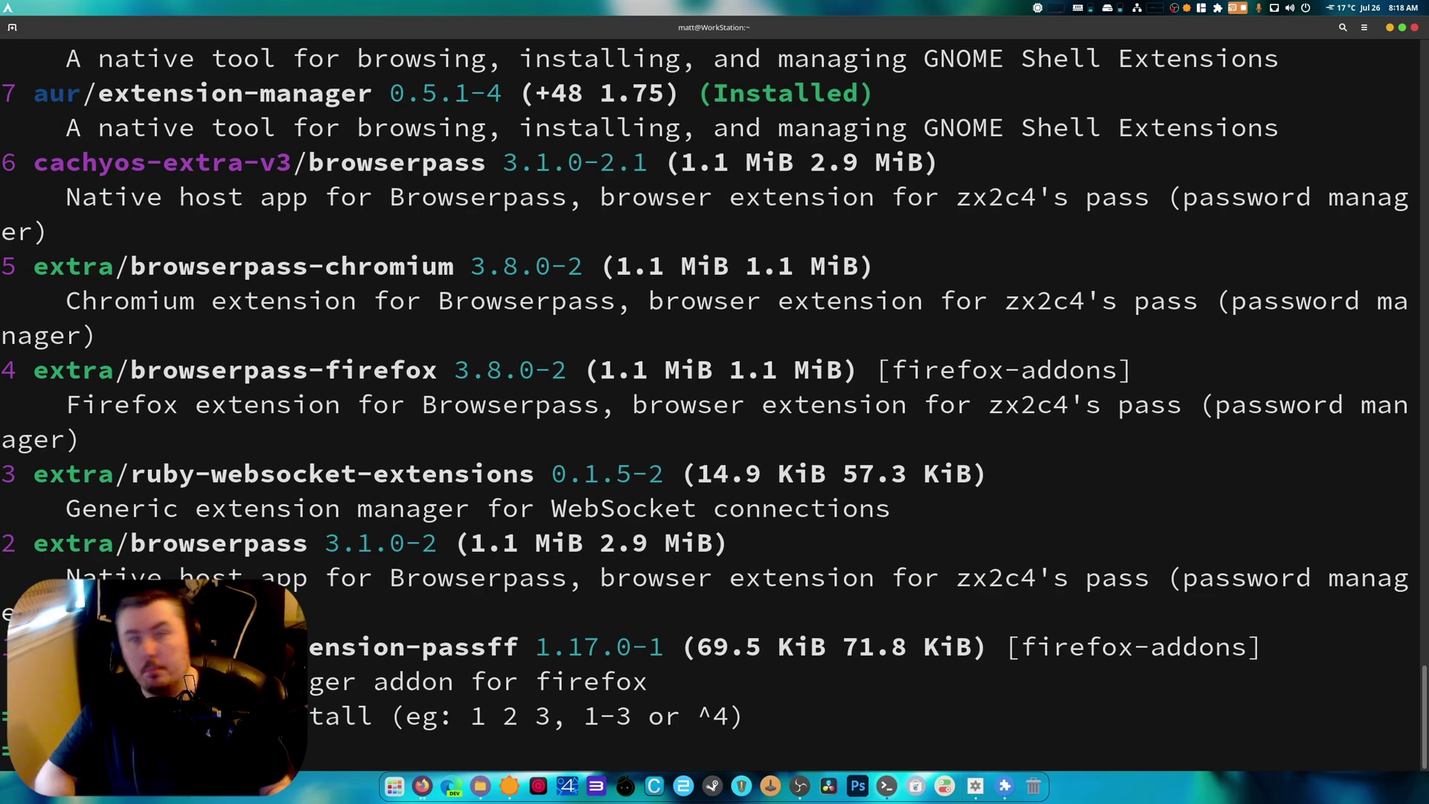
left_click_drag(10, 84, 914, 104)
left_click(914, 104)
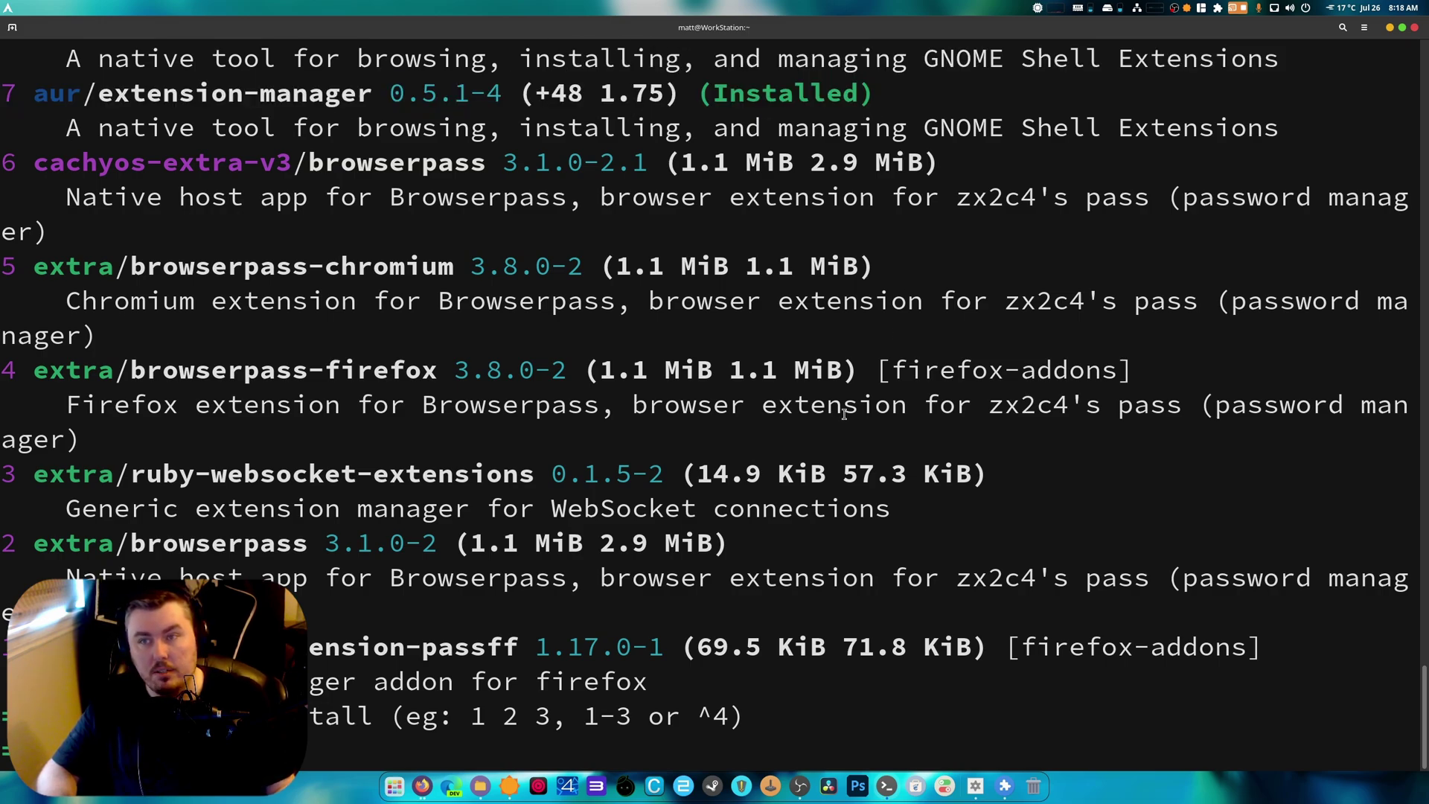
key("Return")
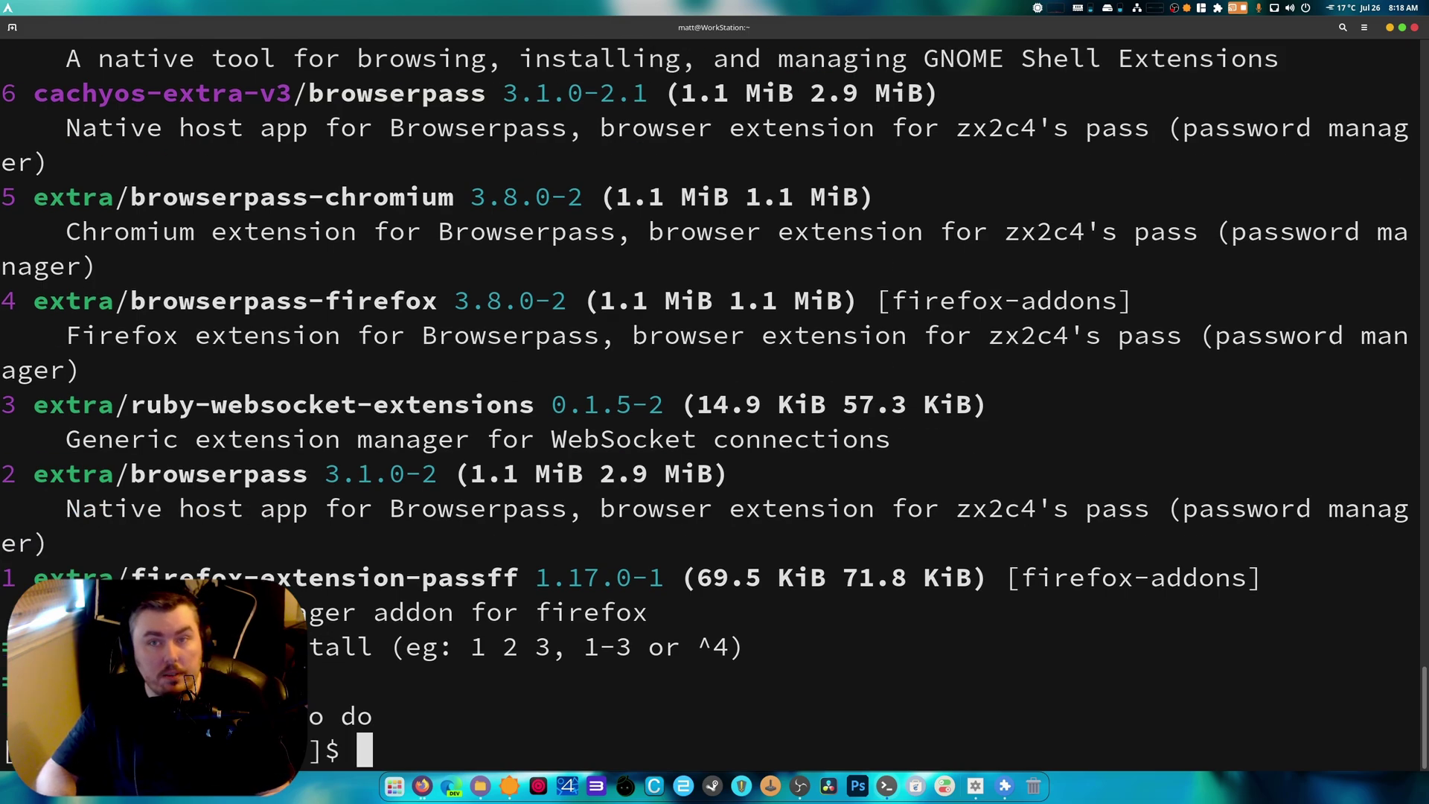
Clear the terminal, decline 'flatpak install ExtensionManager' with n, and close the terminal
type("clear")
key("Return")
type("flatpak install ExtensionManager")
key("Return")
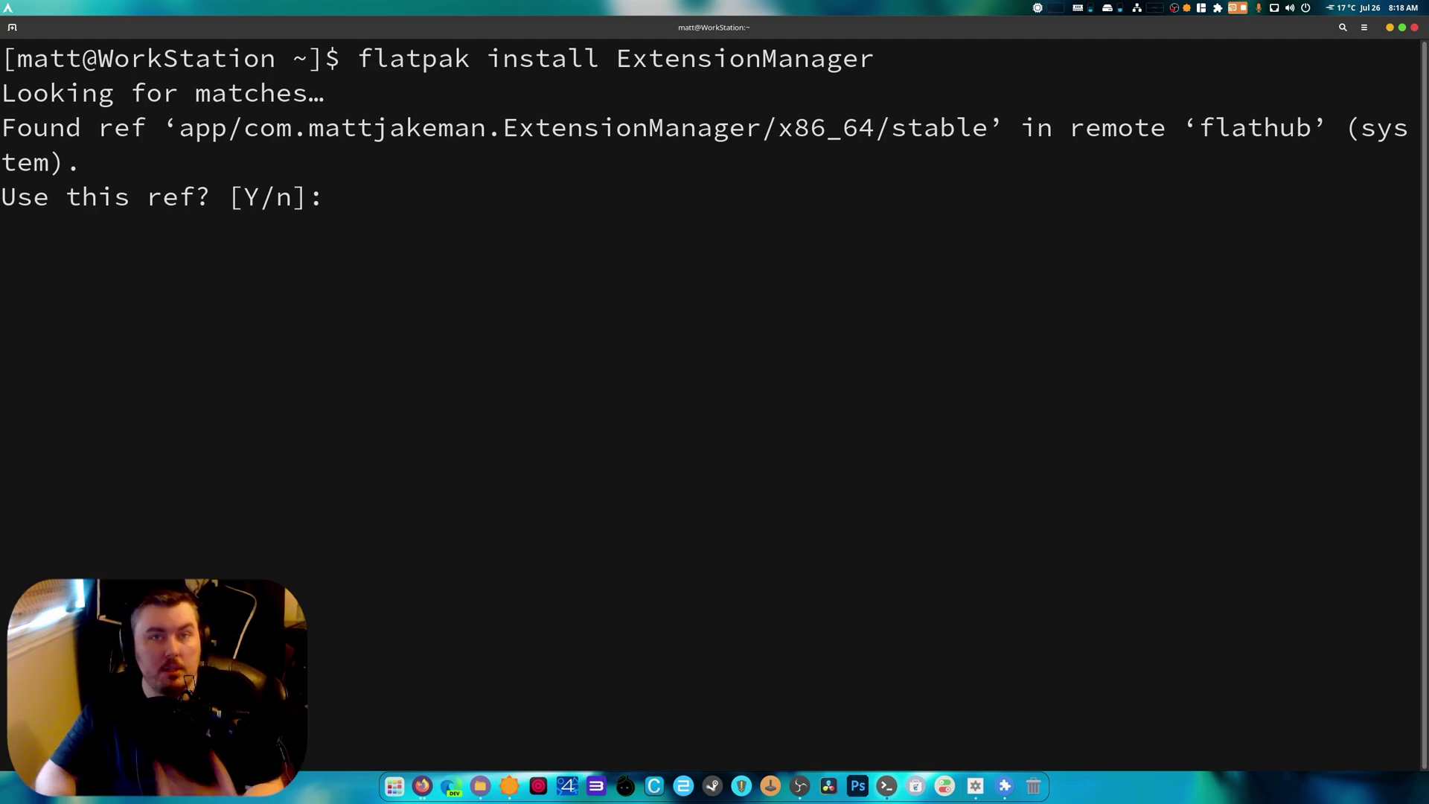
type("n")
key("Return")
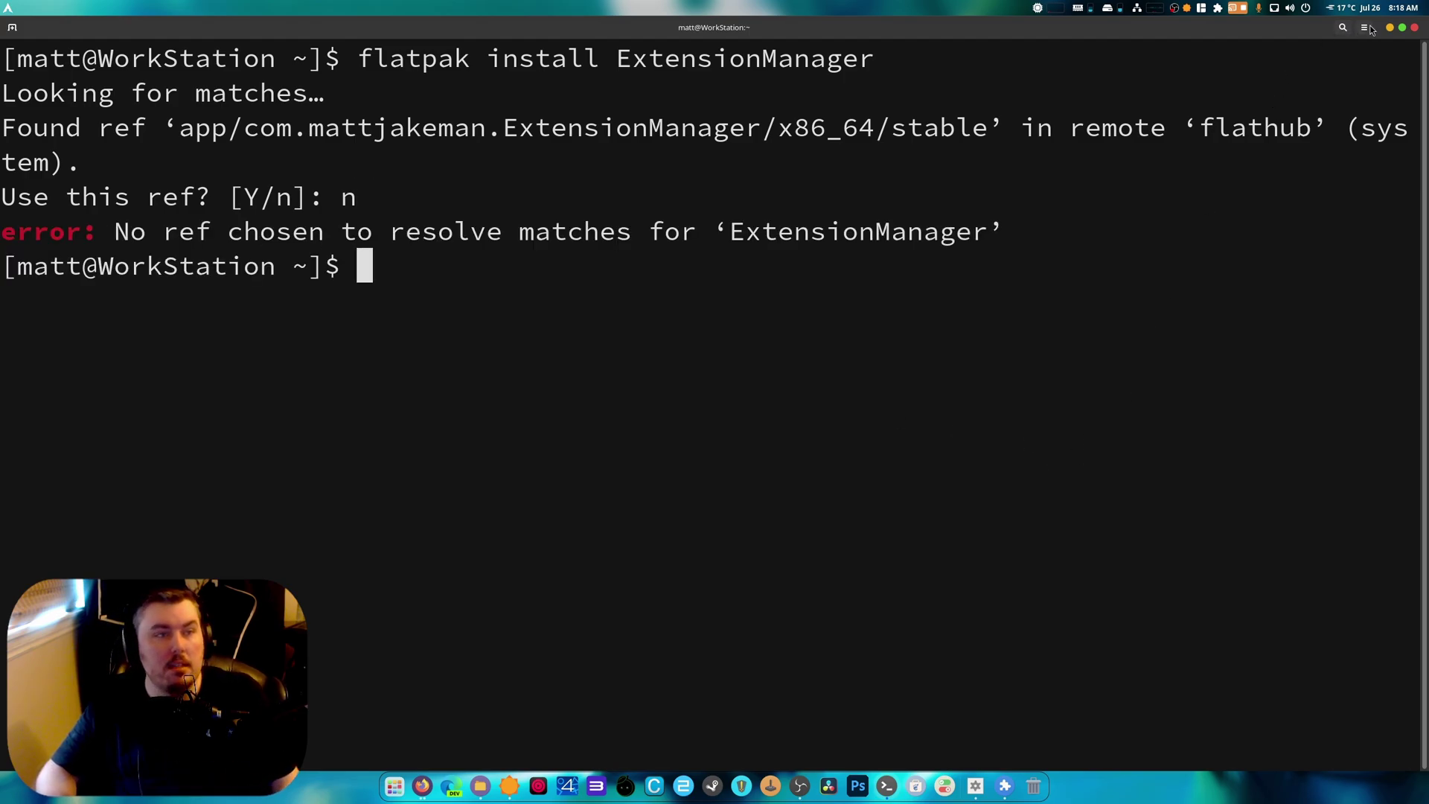
left_click(1414, 27)
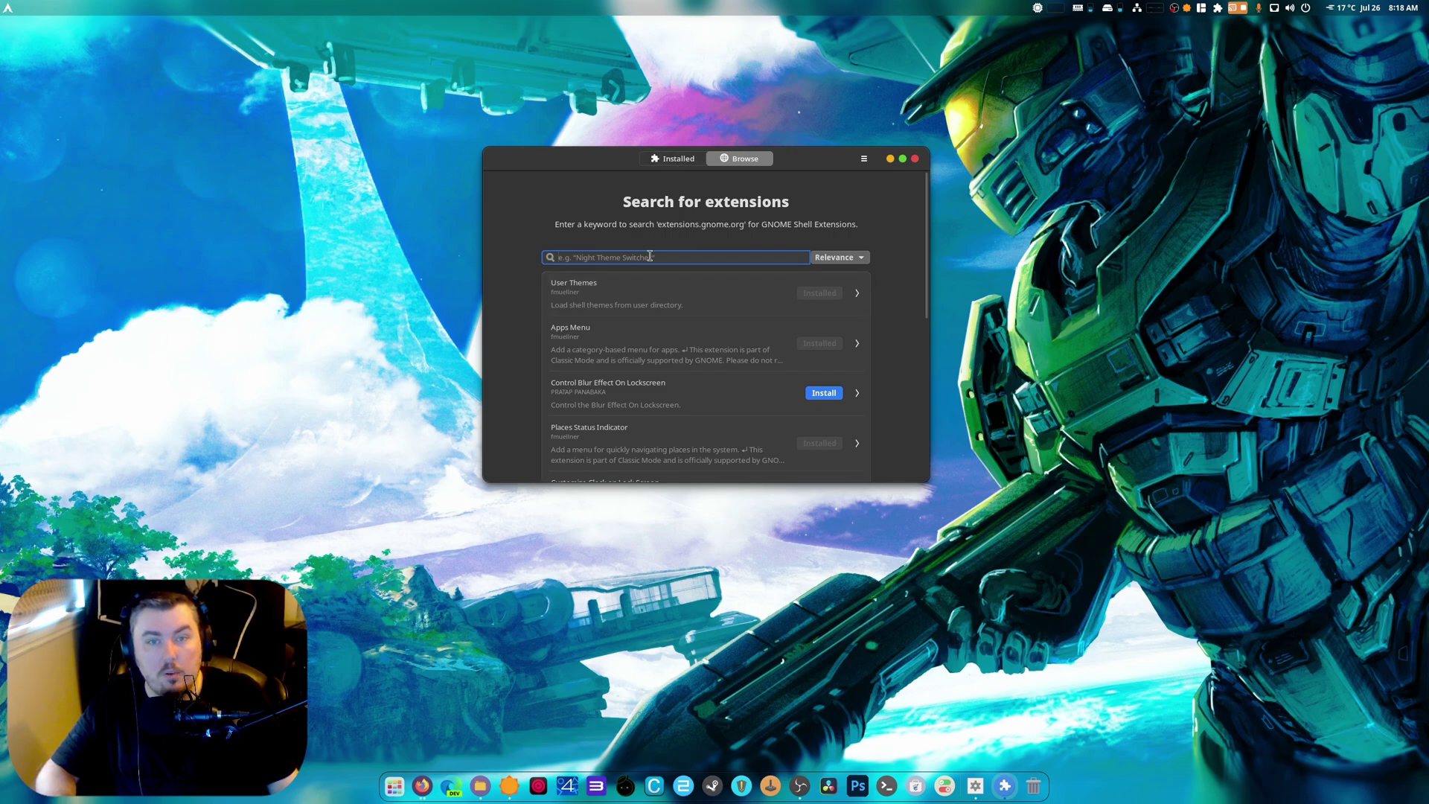
Search 'astra', check astrapi.os, then view Astra Monitor's details page showing it installed
type("astra")
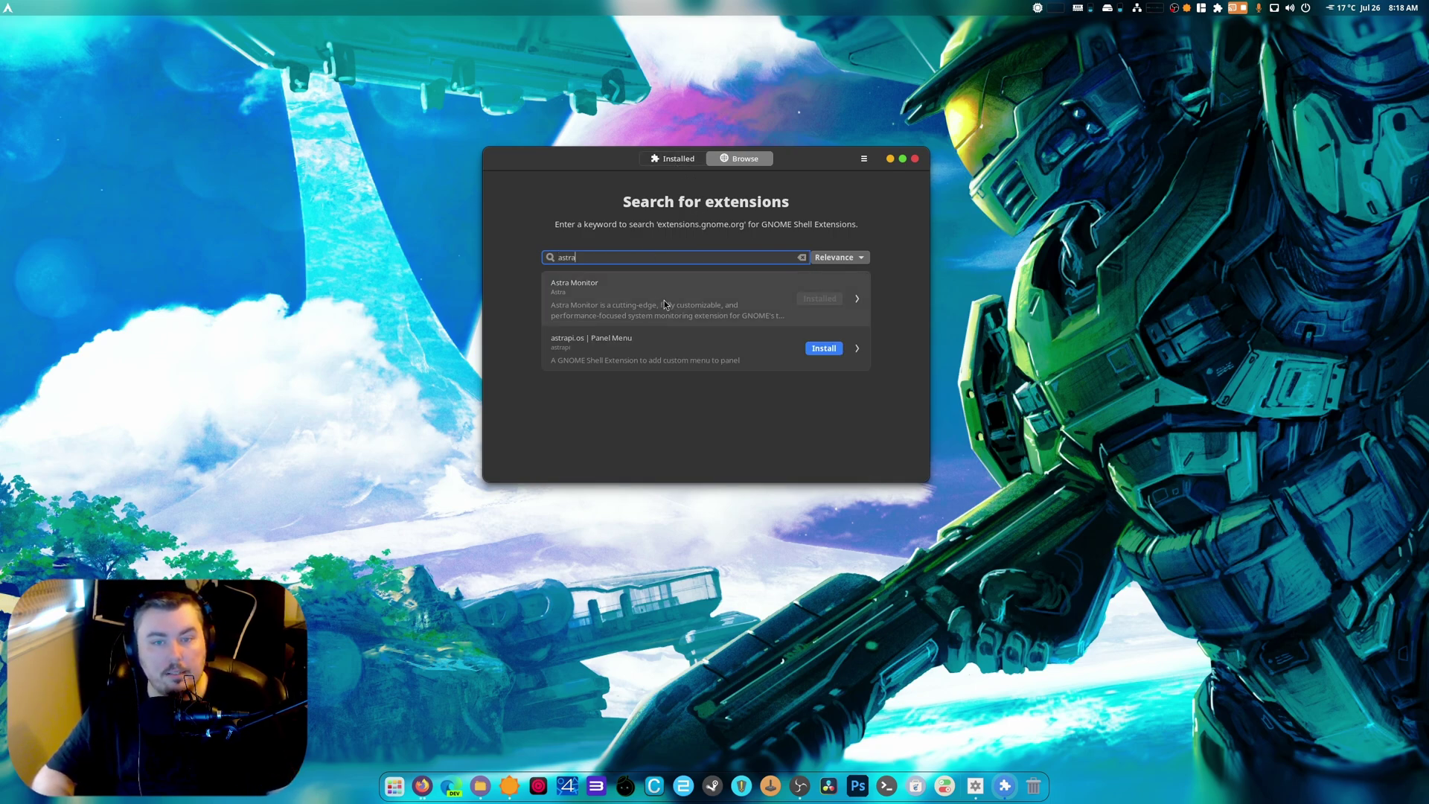
left_click(698, 368)
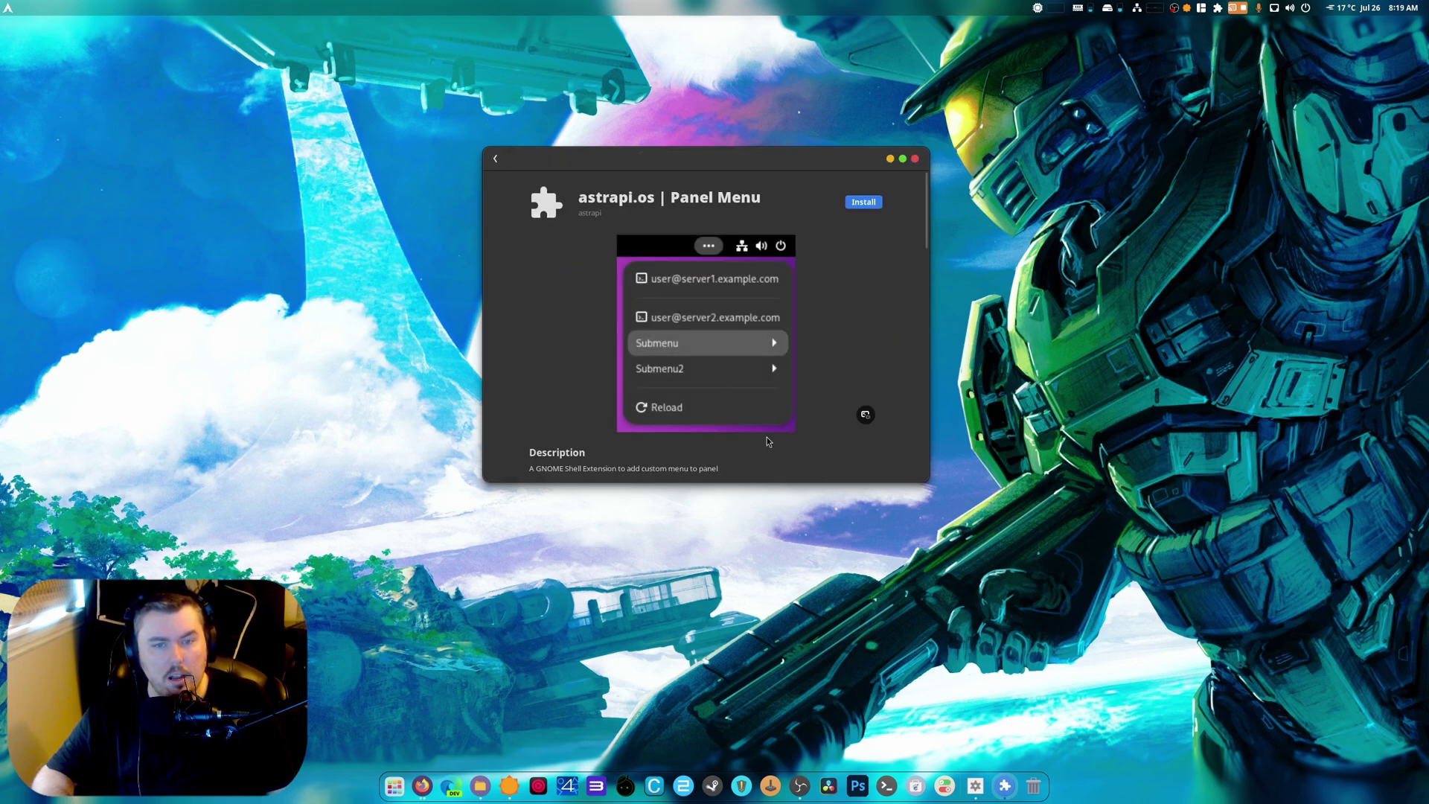
left_click(496, 160)
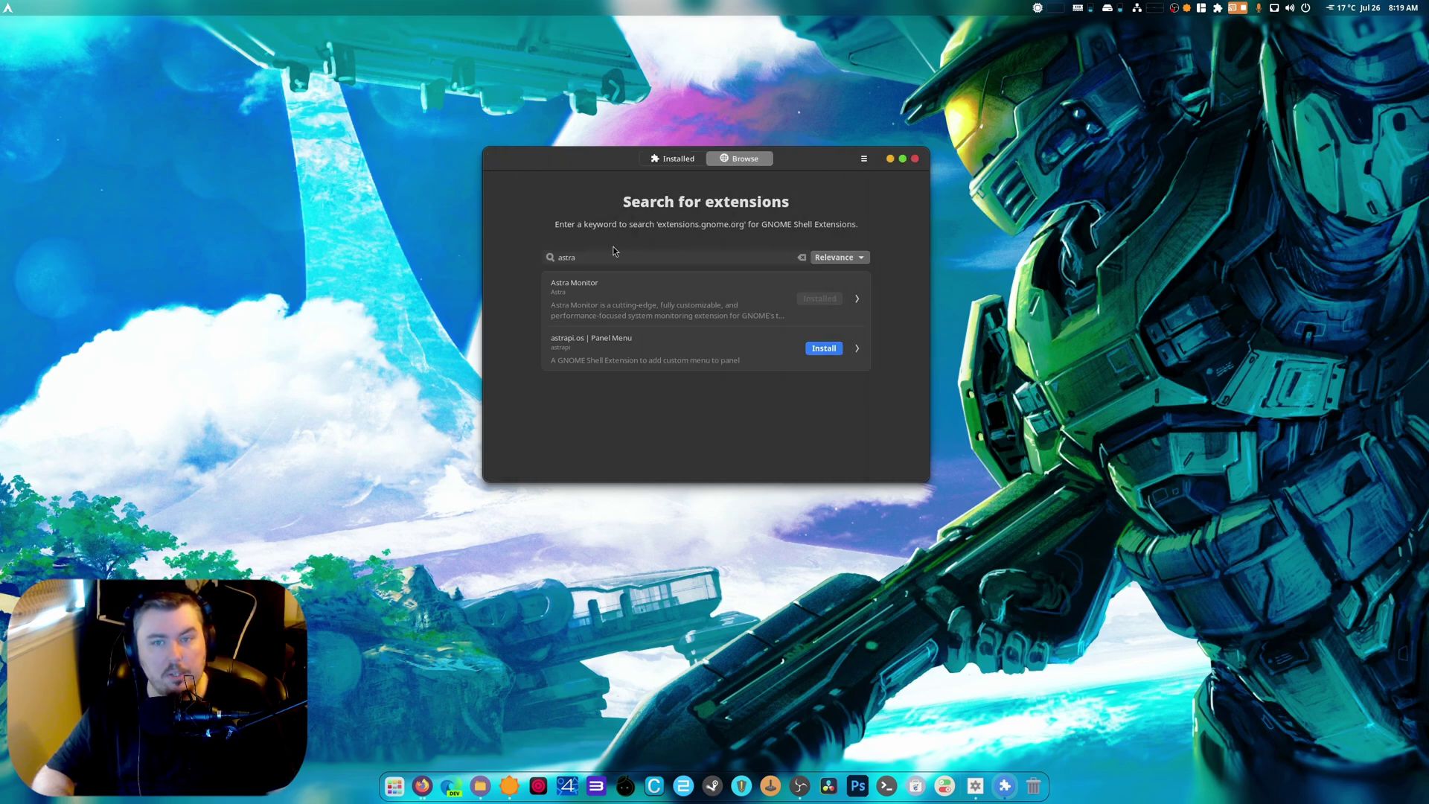
left_click(649, 297)
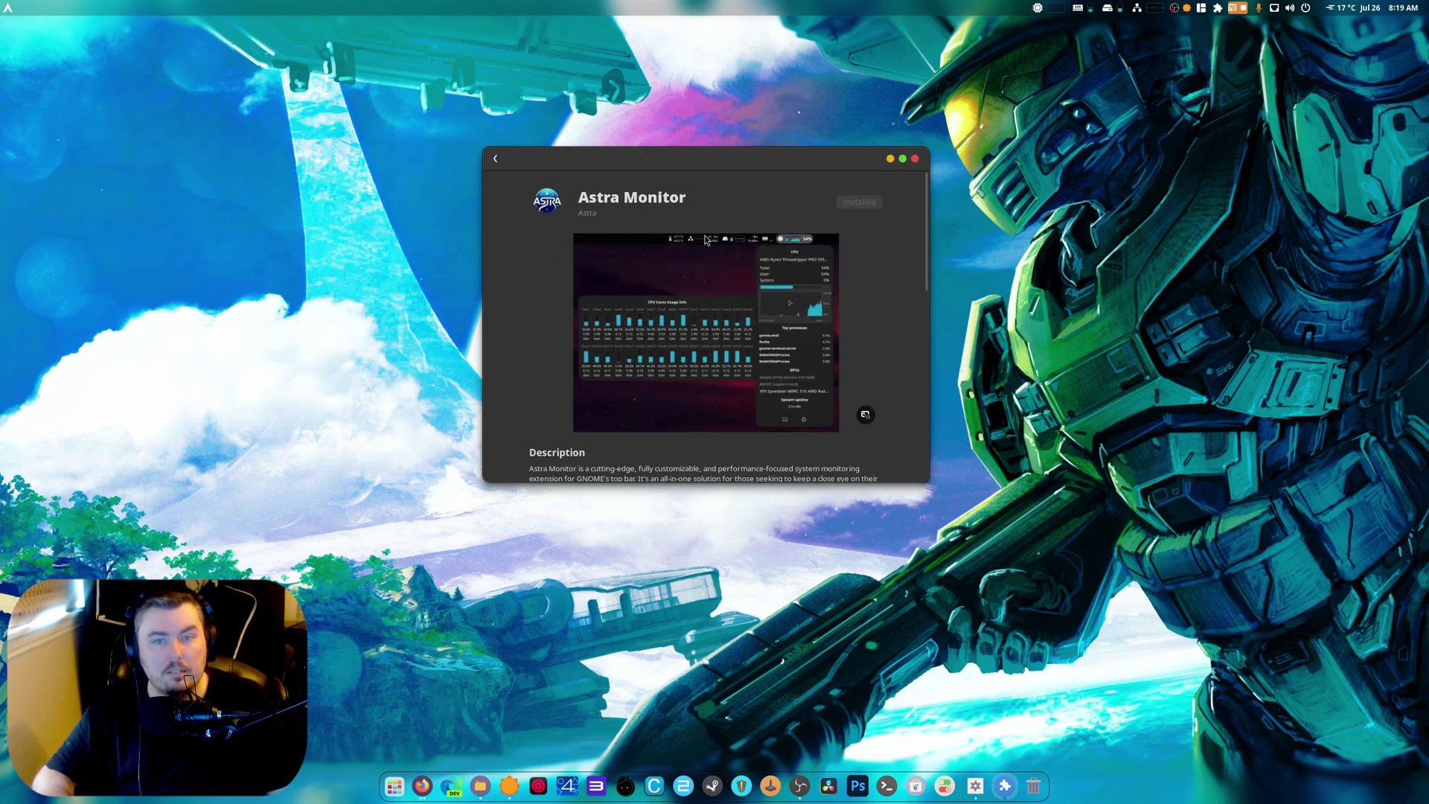
scroll(753, 223, "down", 5)
scroll(847, 212, "up", 5)
Close Extension Manager and open the CPU menu with its full top-processes list
left_click(916, 159)
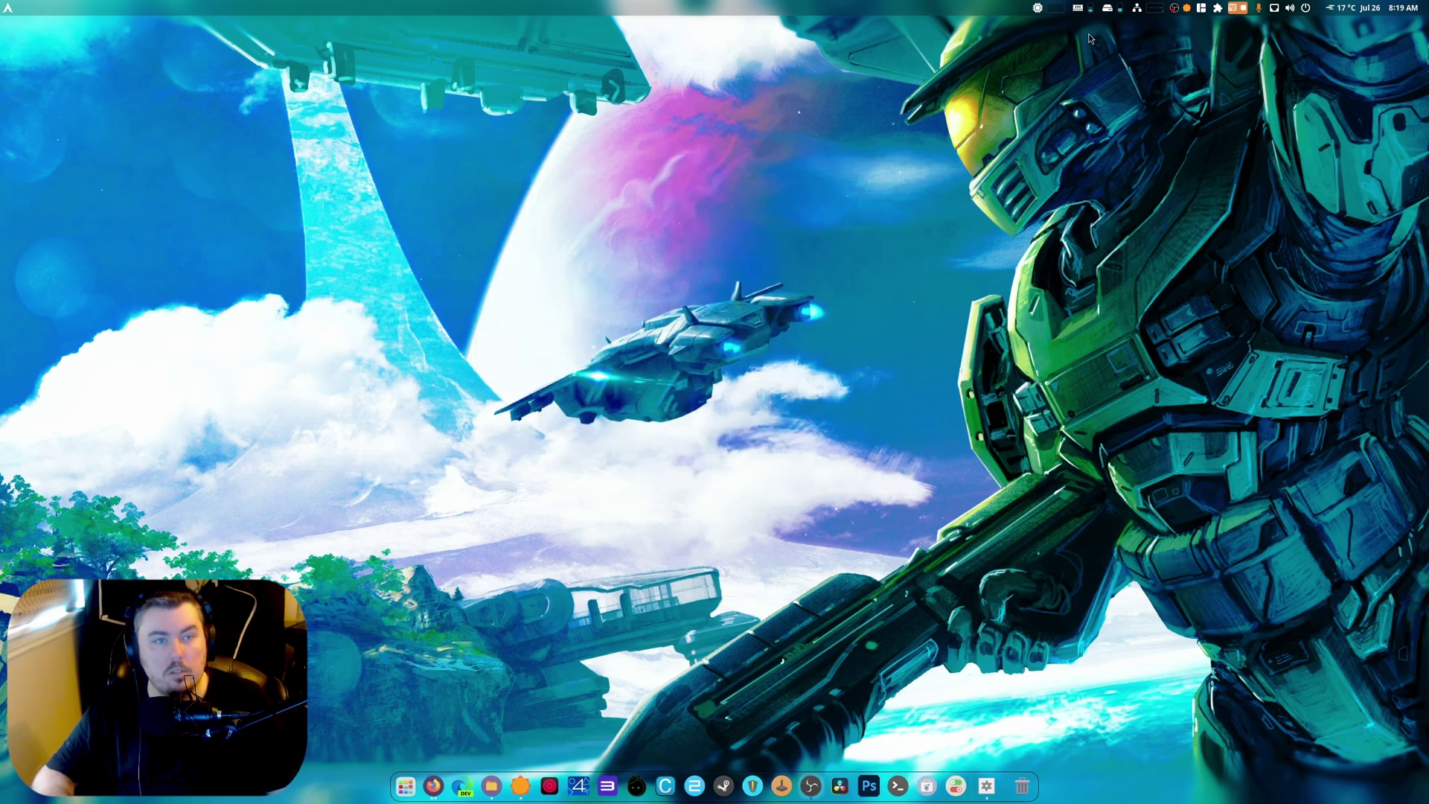
left_click(1040, 8)
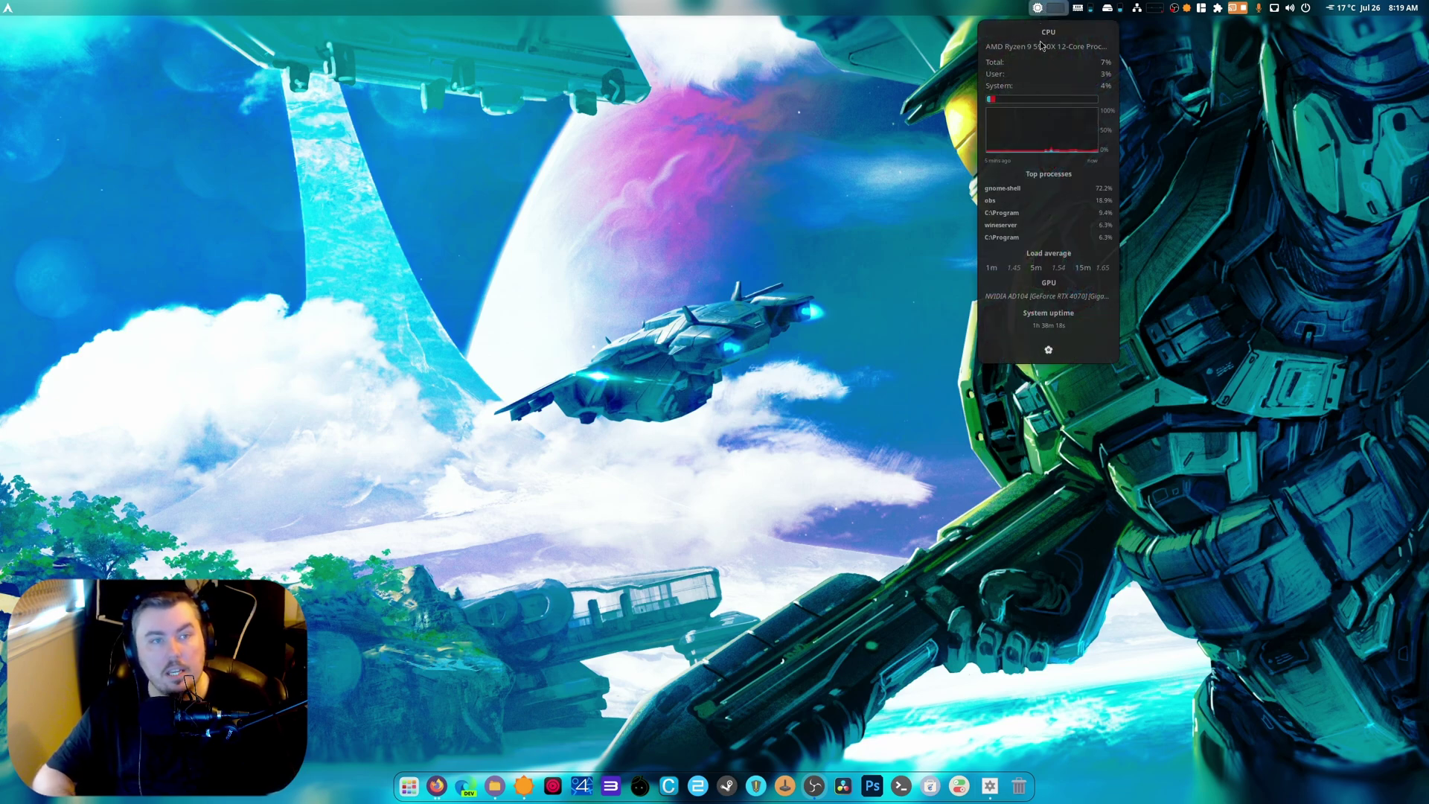
mouse_move(1044, 47)
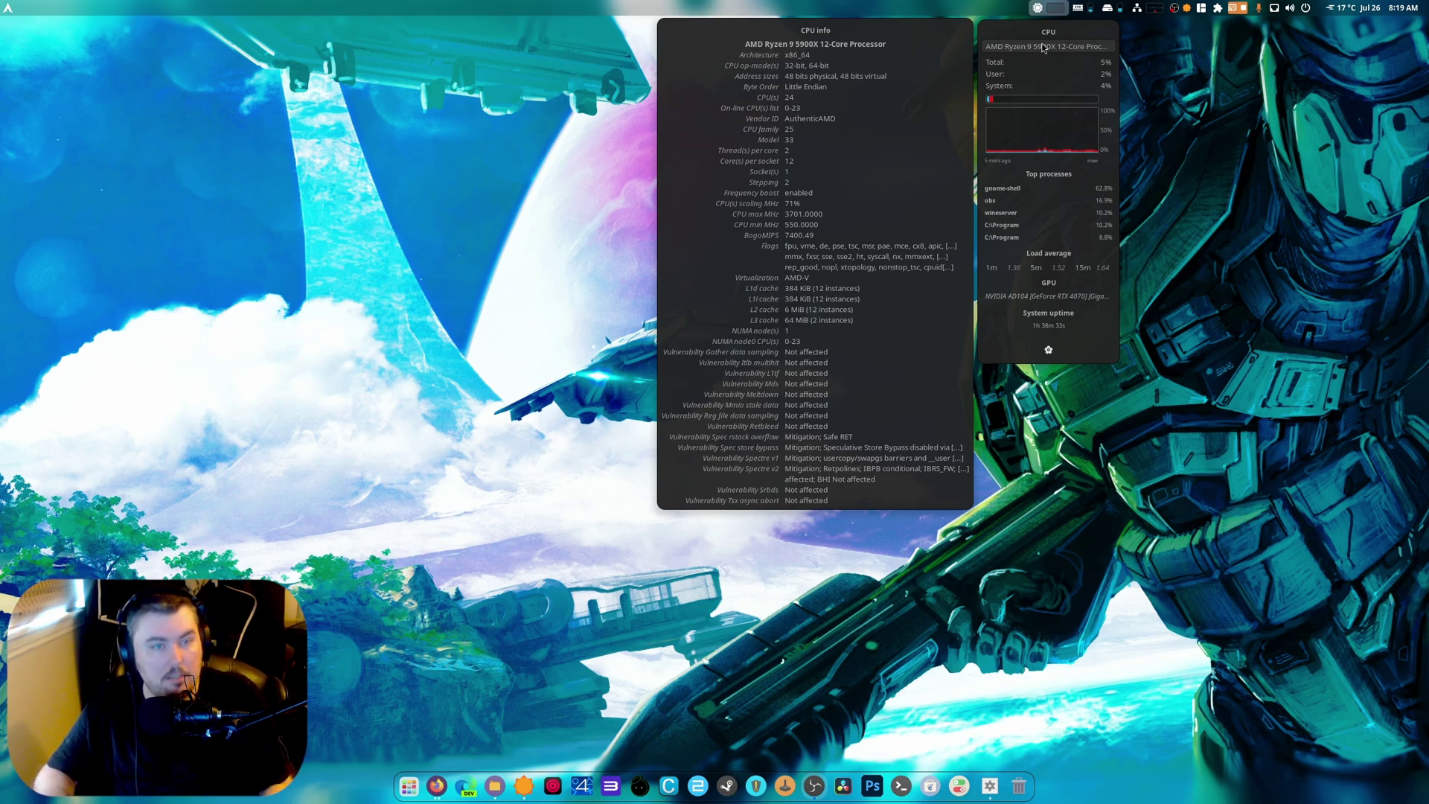
mouse_move(1043, 73)
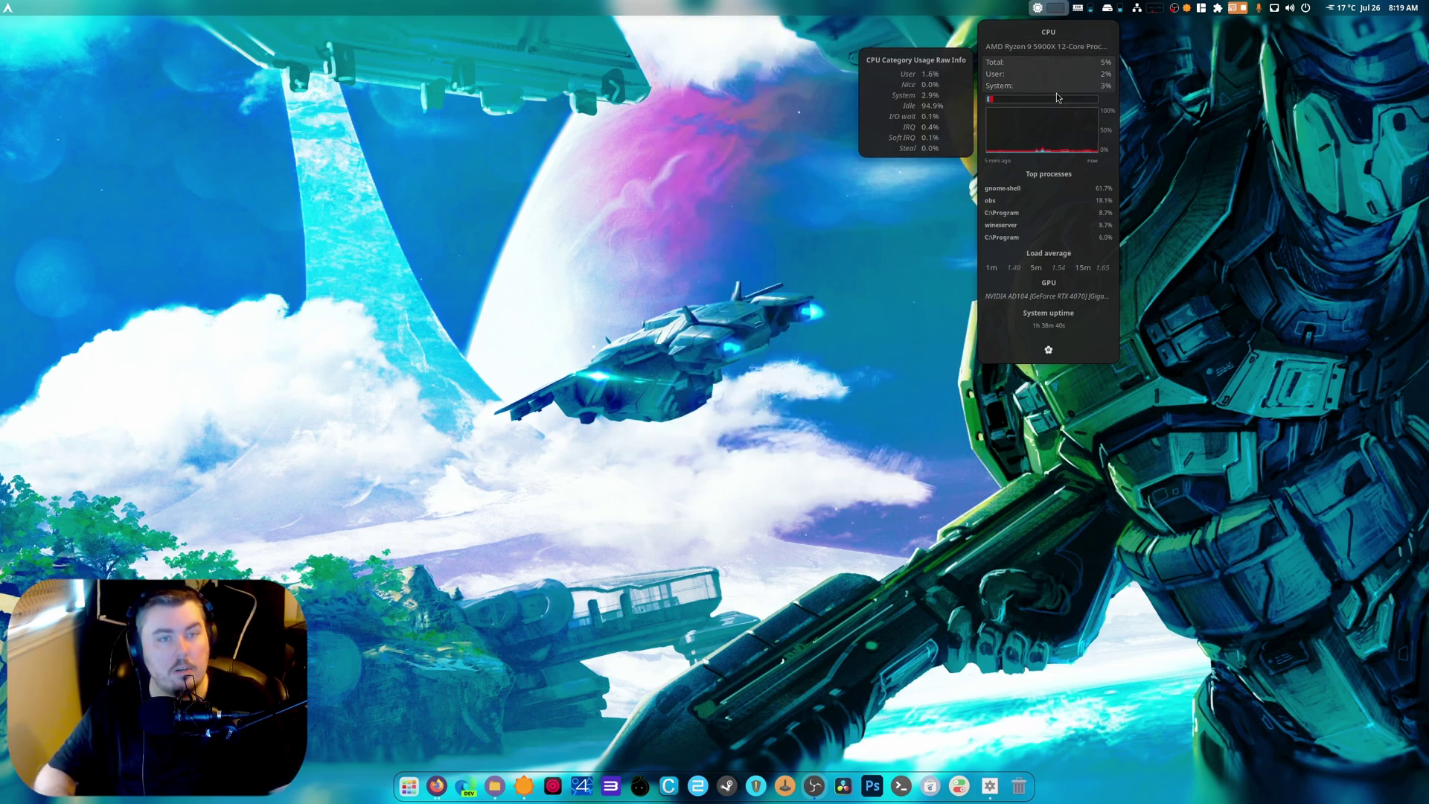
mouse_move(1031, 104)
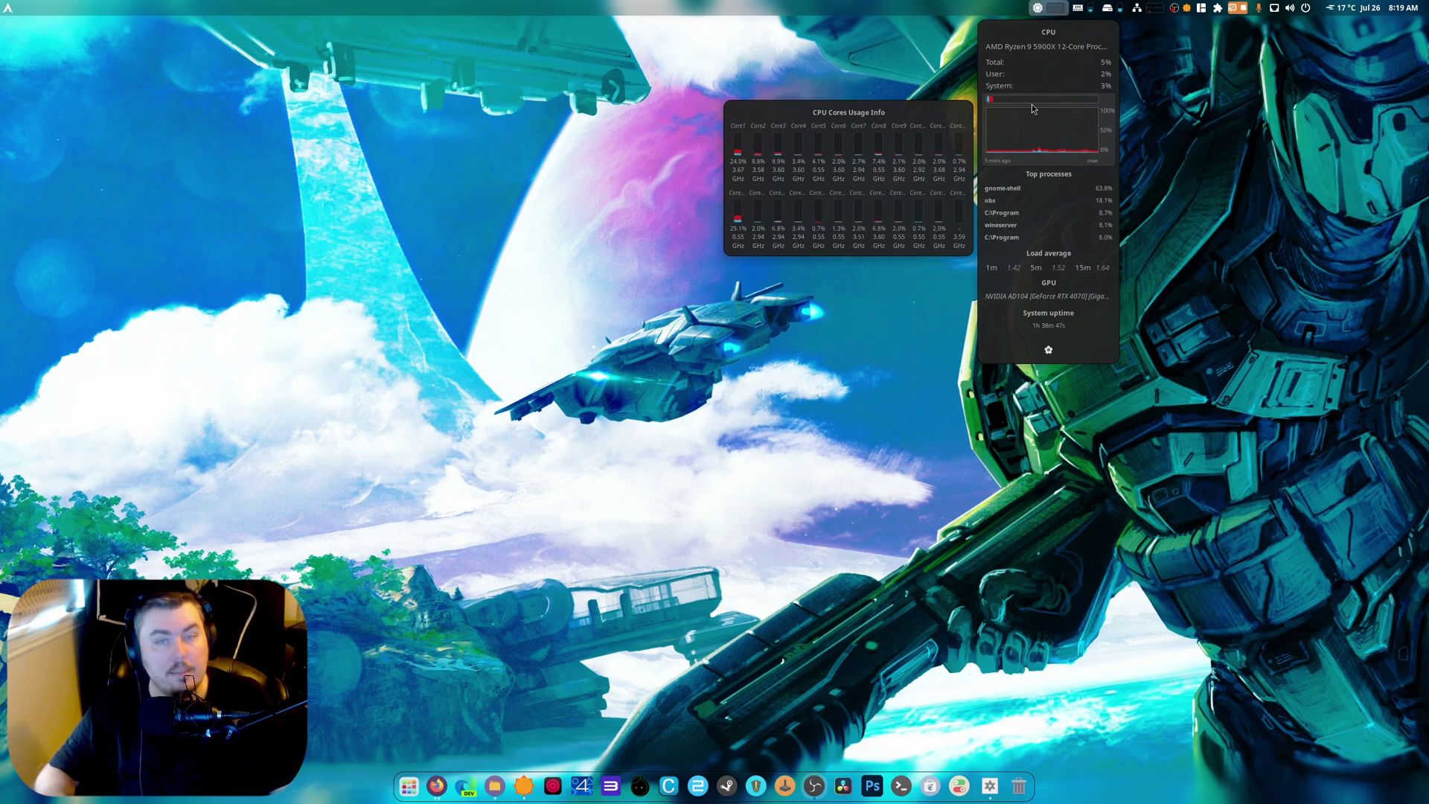
mouse_move(1057, 191)
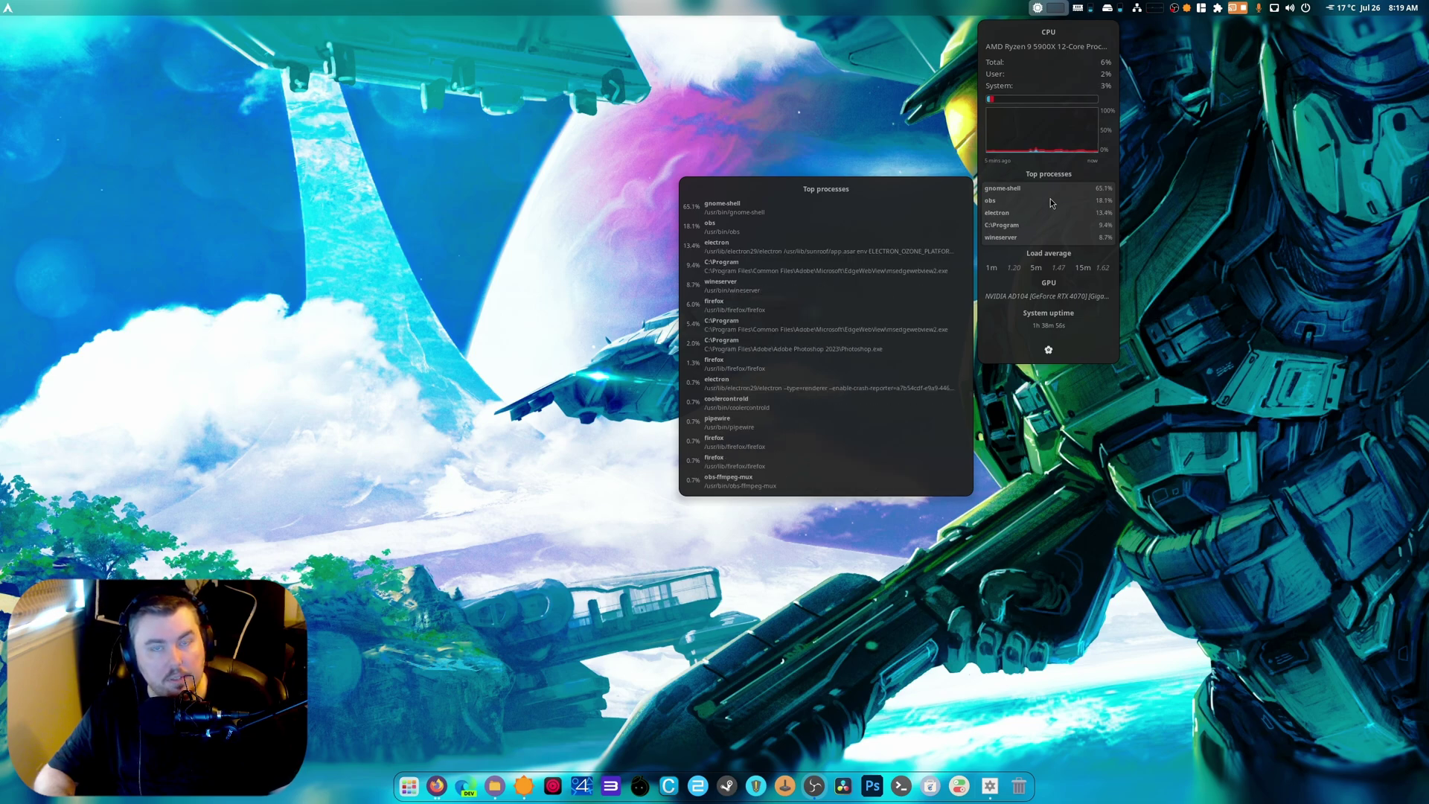
View the GPU info, then the Memory menu's RAM, swap and top processes by memory
mouse_move(1047, 144)
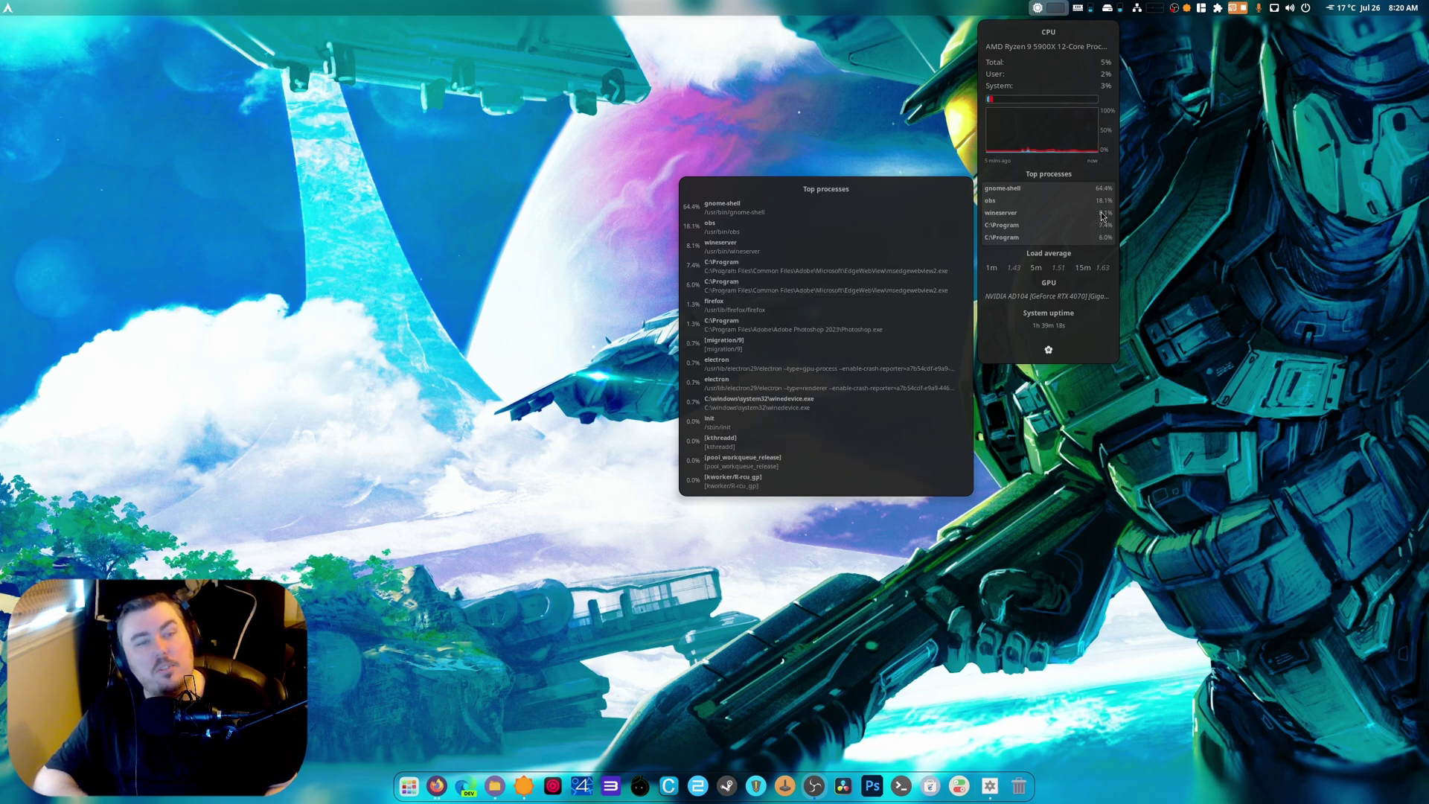
mouse_move(1029, 300)
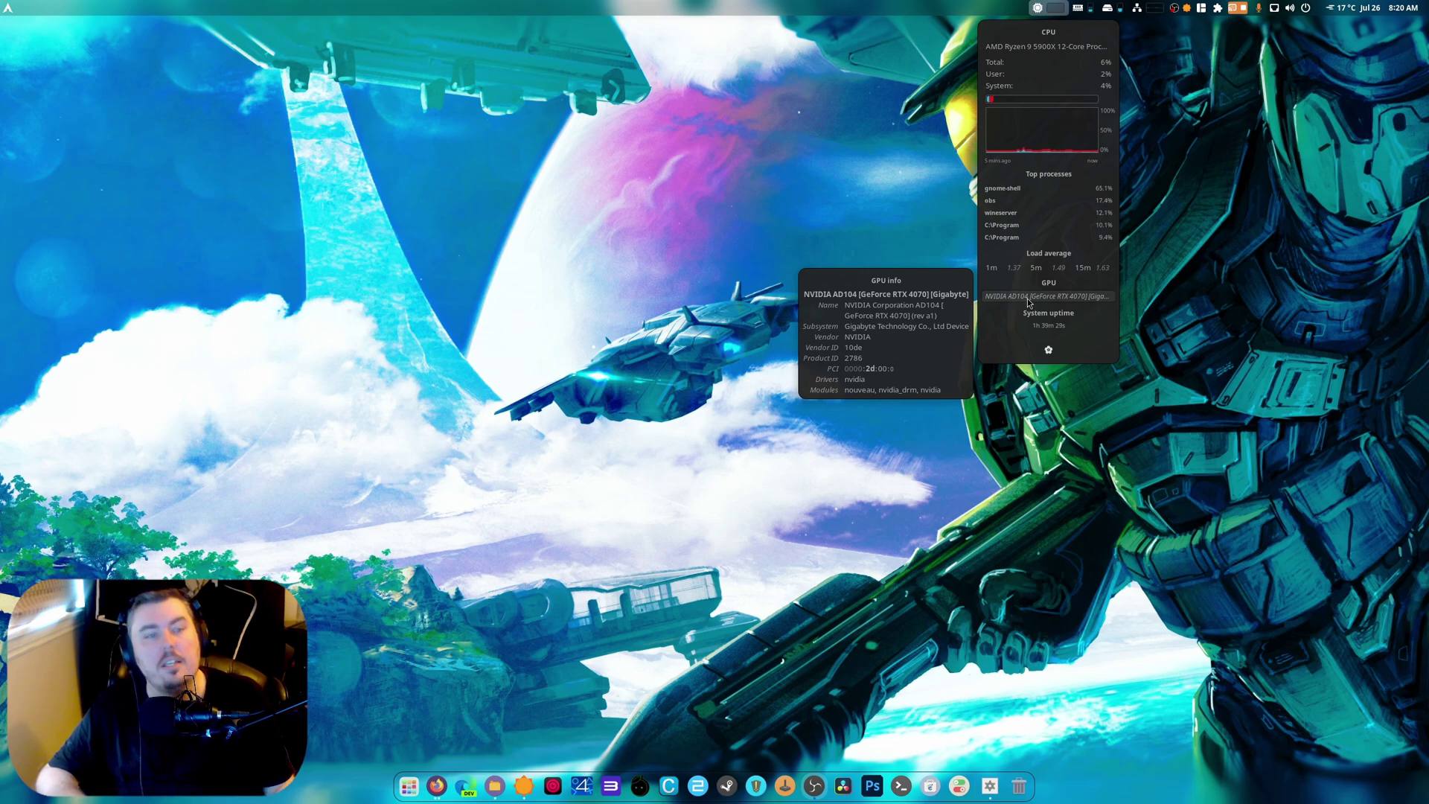
mouse_move(1079, 9)
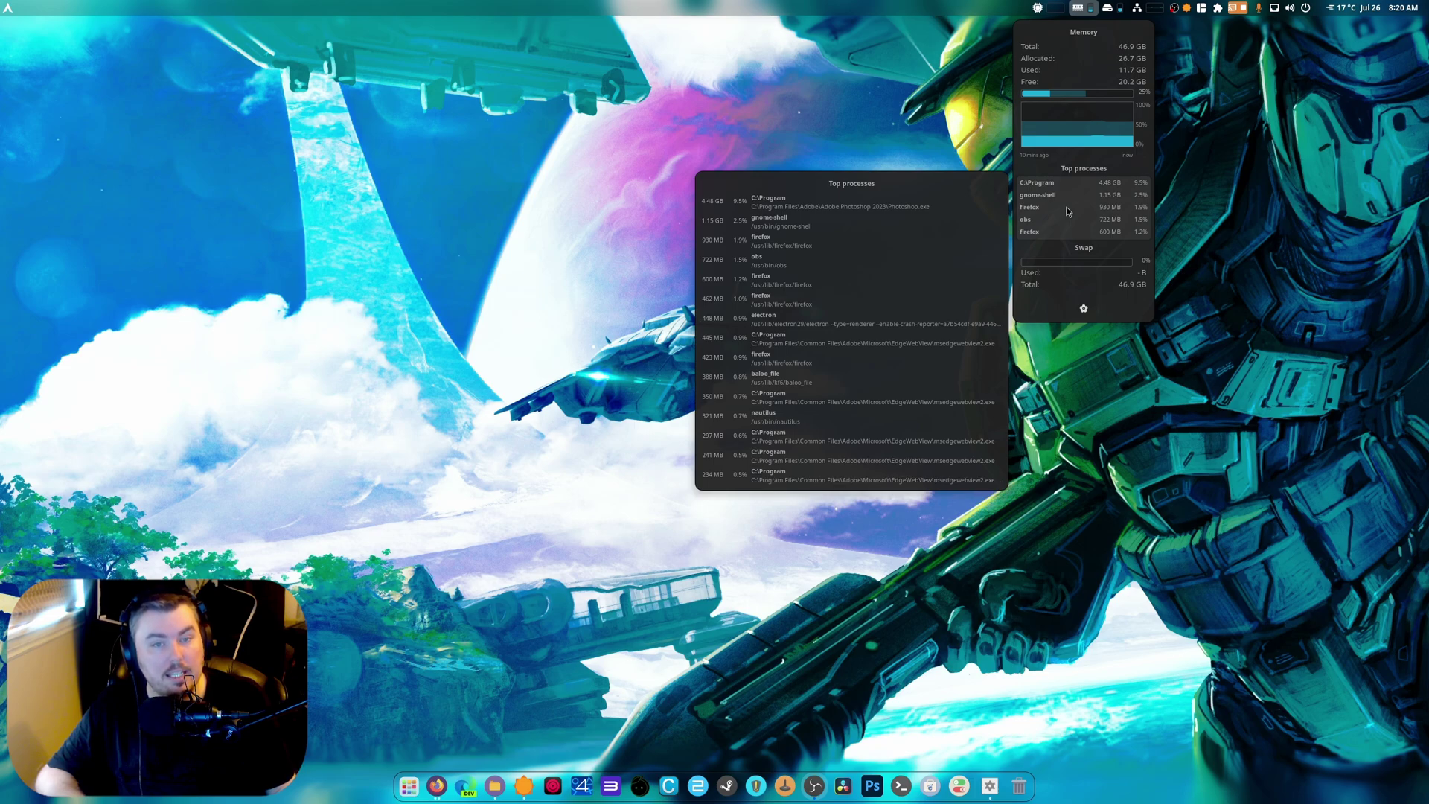
Check the Swap bar and Storage menu's disk read/write activity, then dismiss the popups
mouse_move(1086, 262)
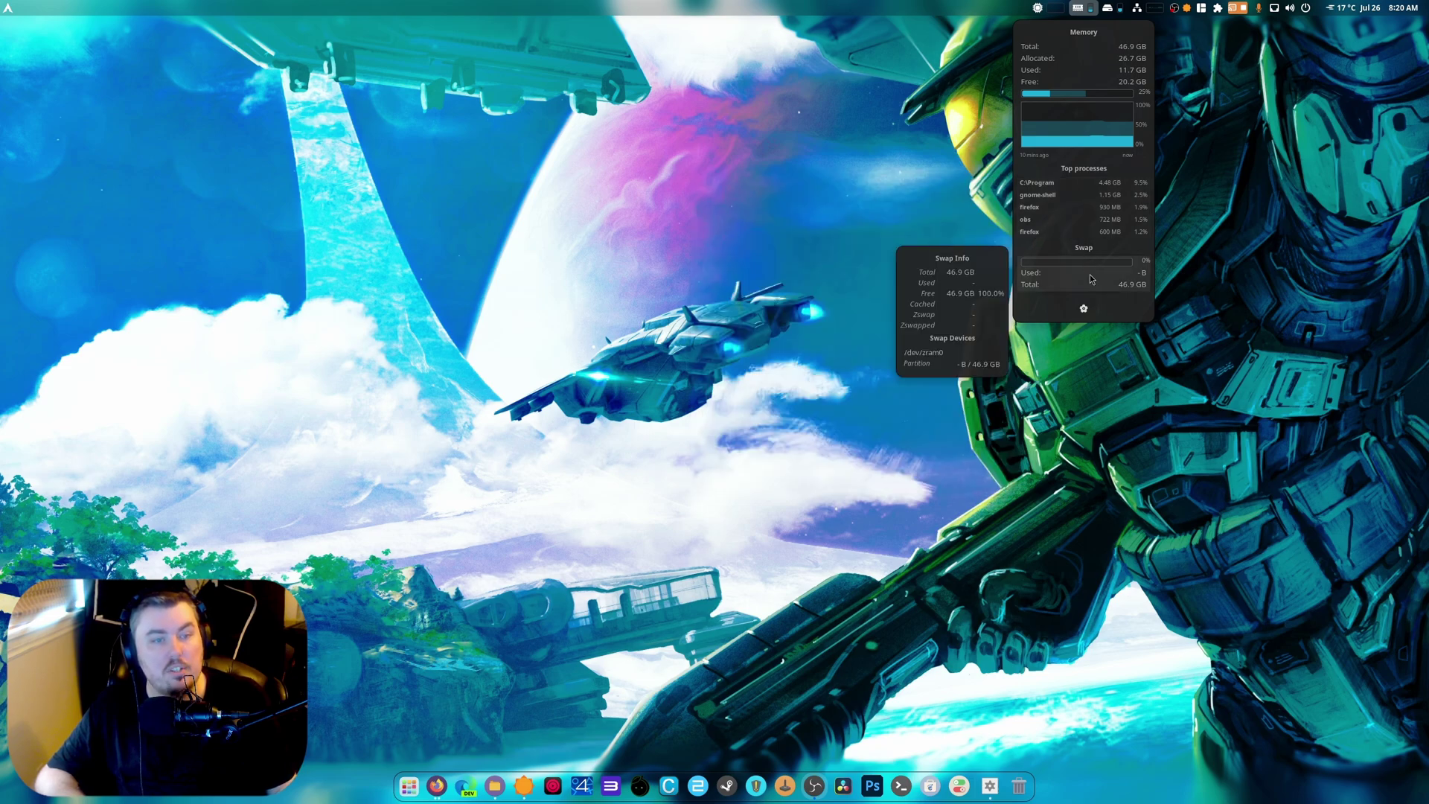
mouse_move(1122, 7)
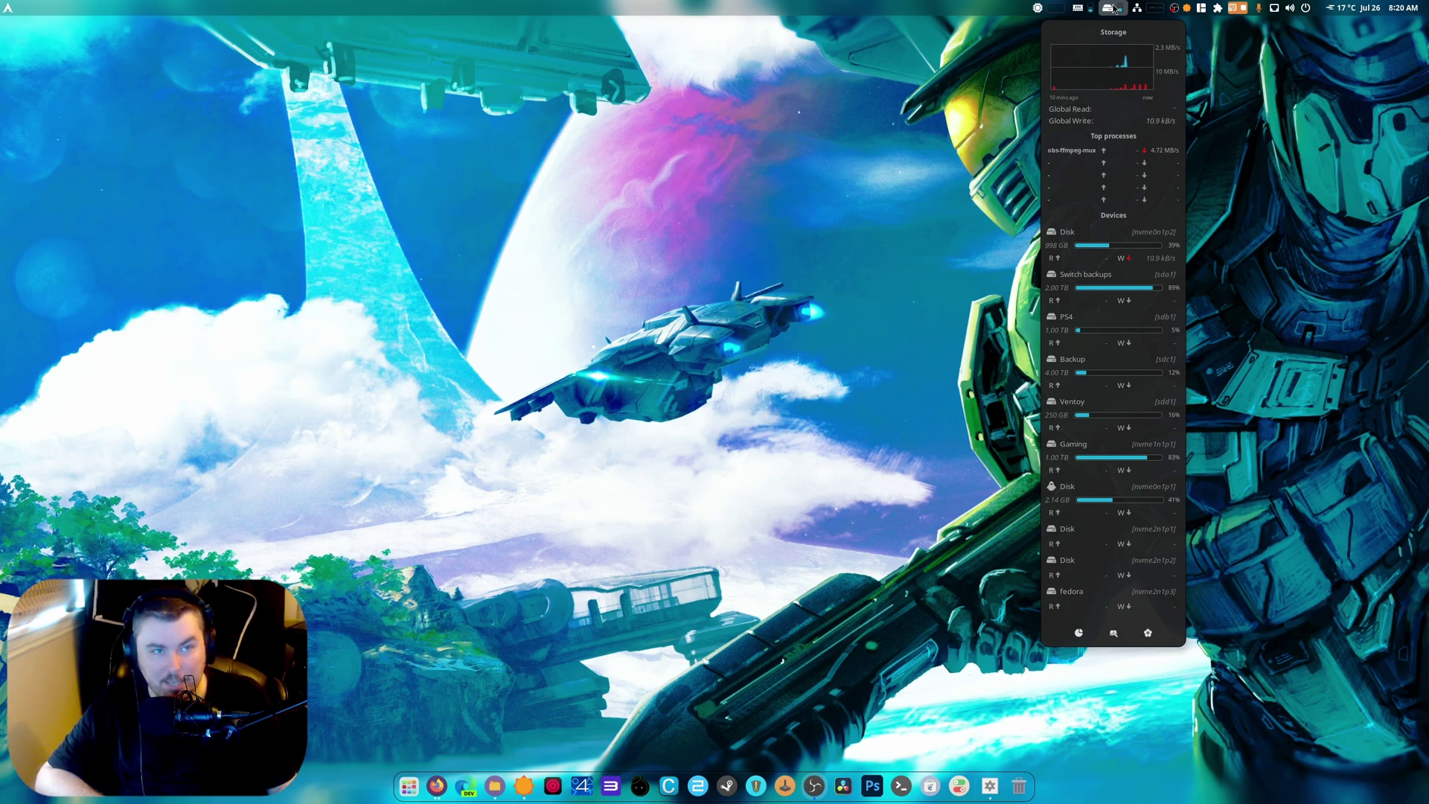
left_click(1374, 234)
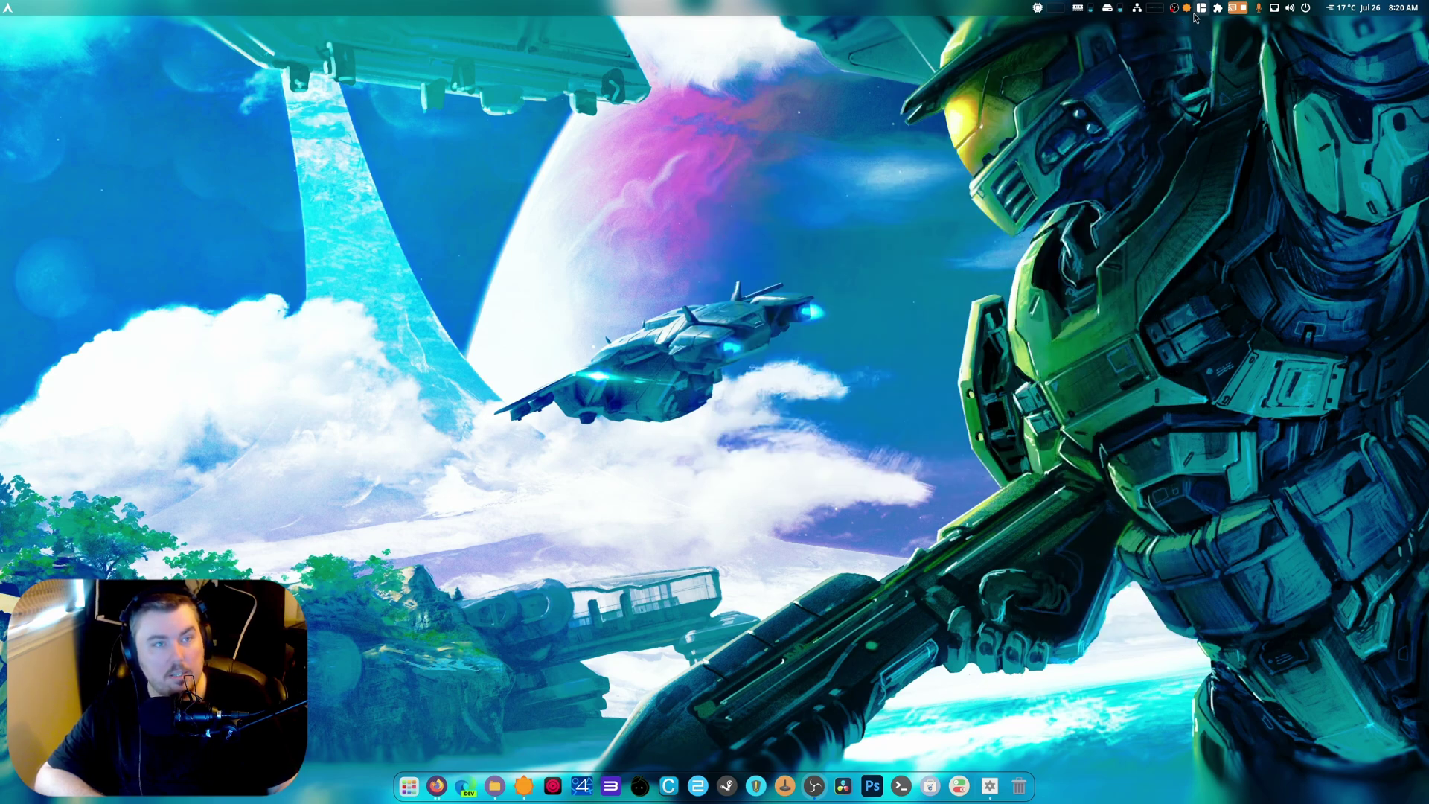
Open Astra Monitor's settings from the Extensions menu and go to the Visualization page
left_click(1218, 11)
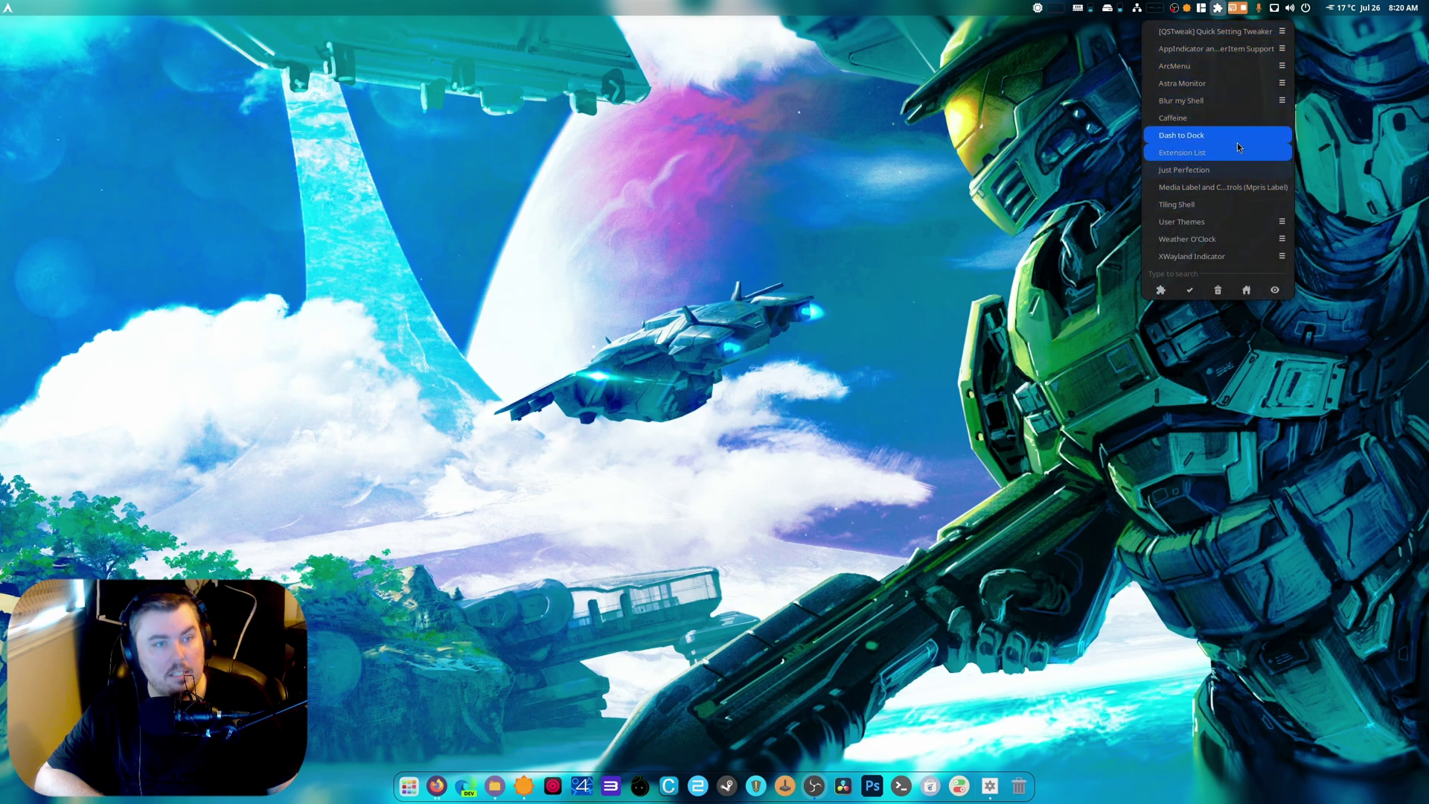
left_click(1283, 83)
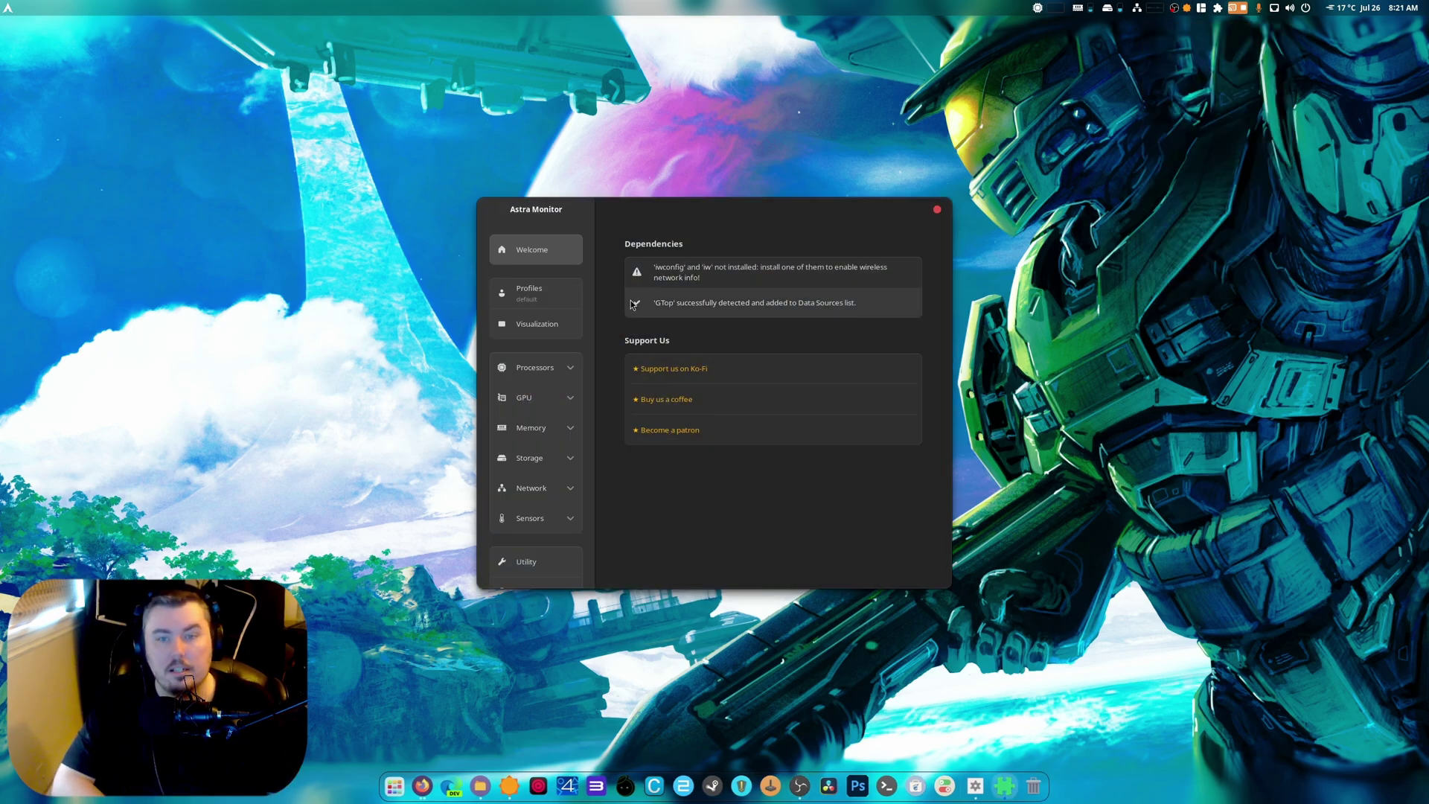
left_click(551, 293)
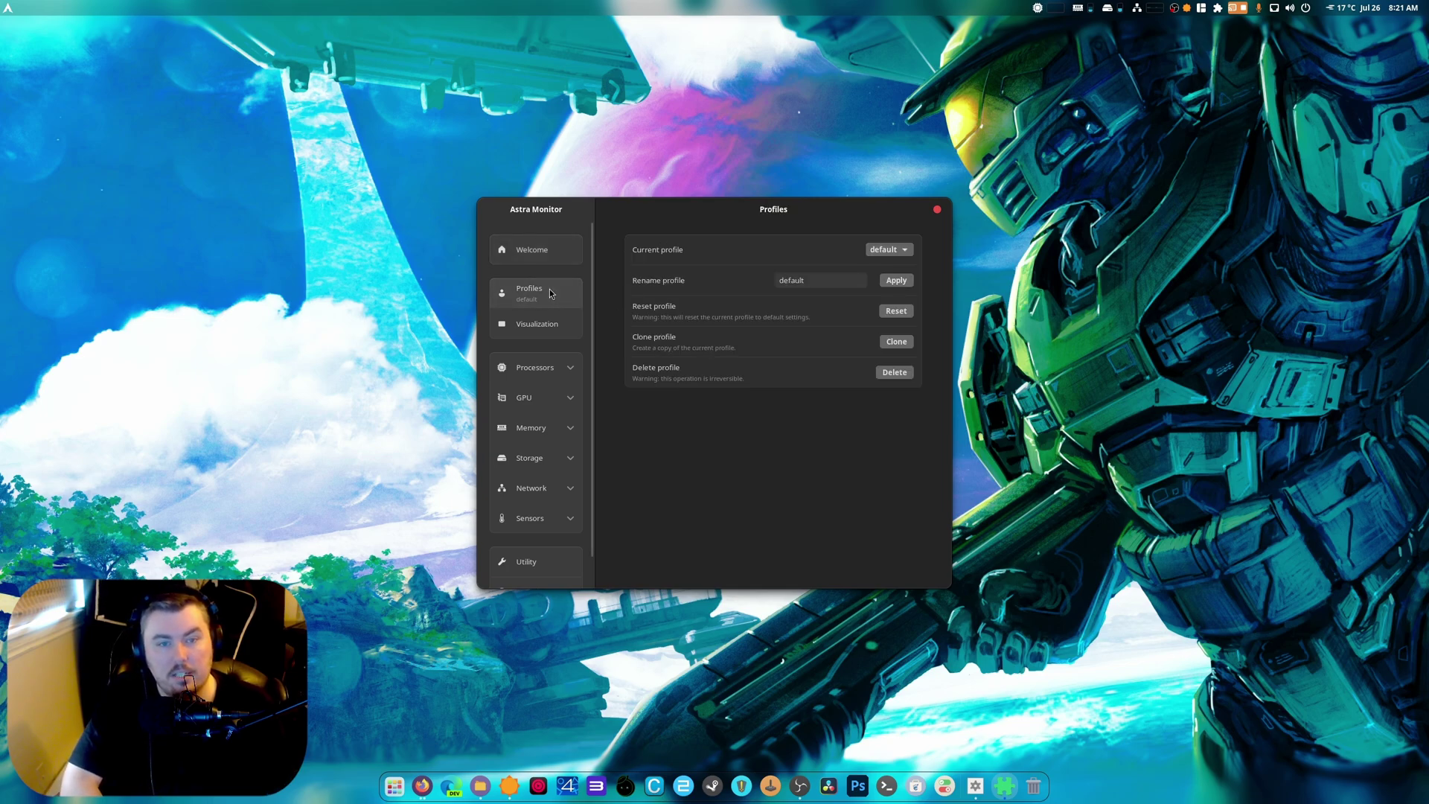
left_click(544, 324)
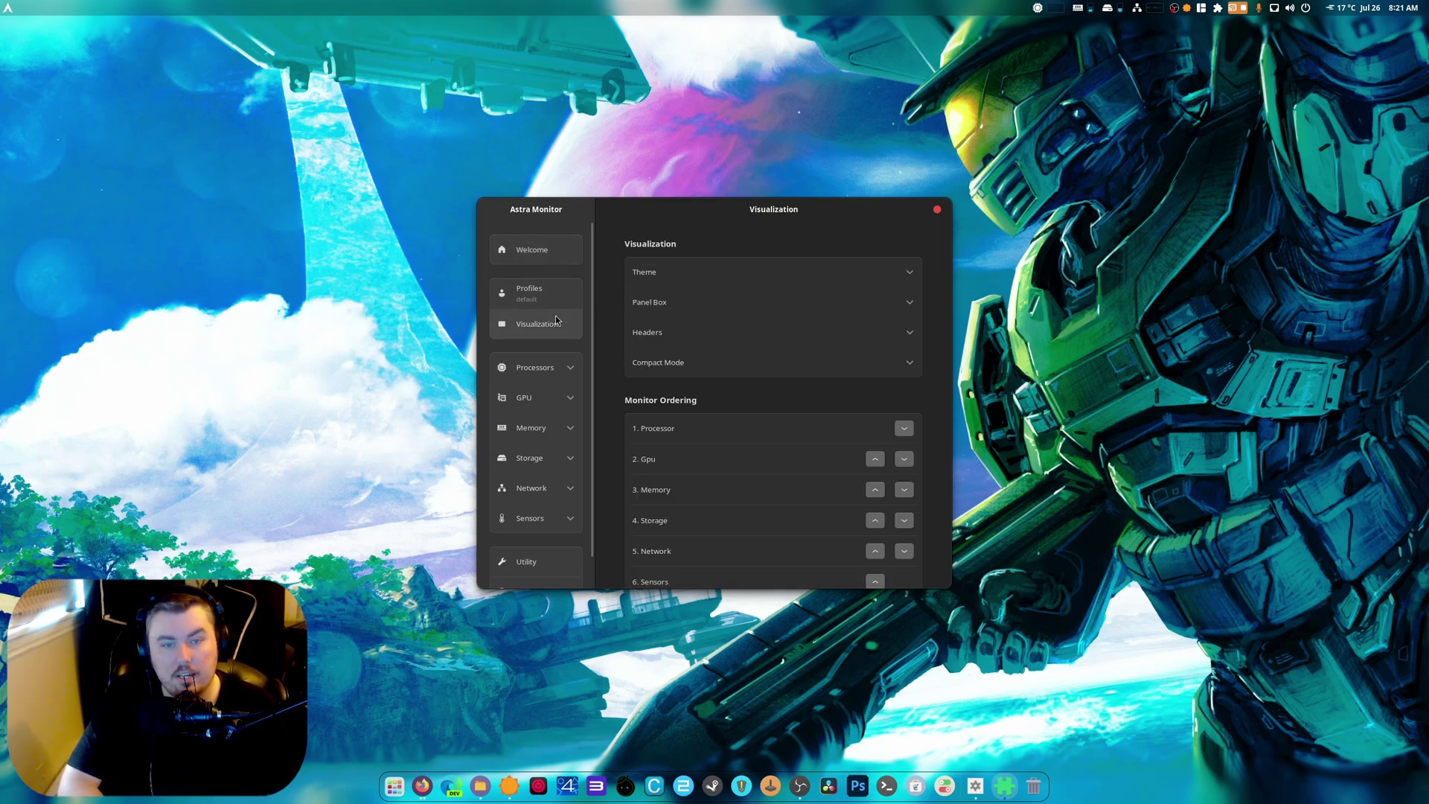
Set the Panel Box position to Center
left_click(747, 265)
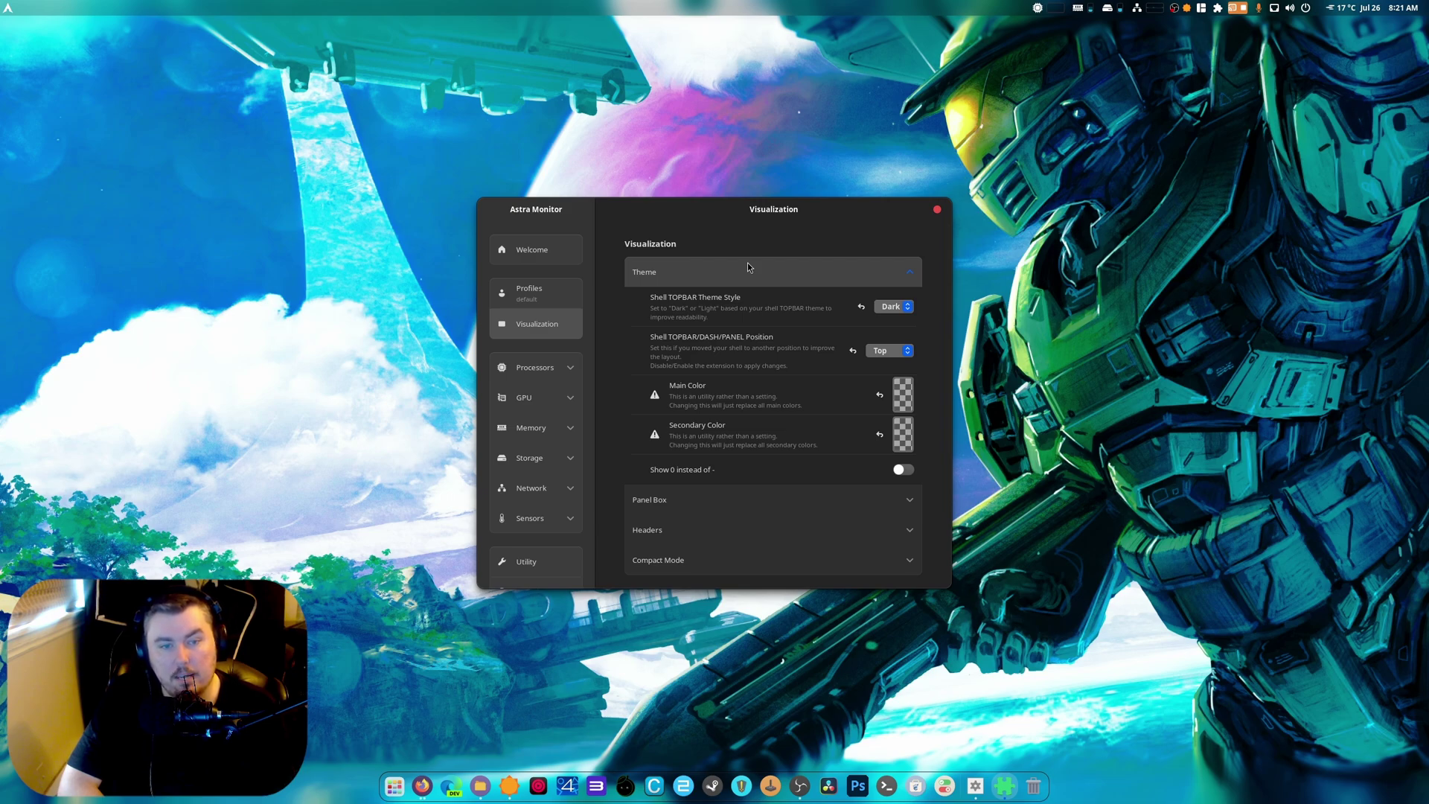
left_click(748, 267)
left_click(734, 300)
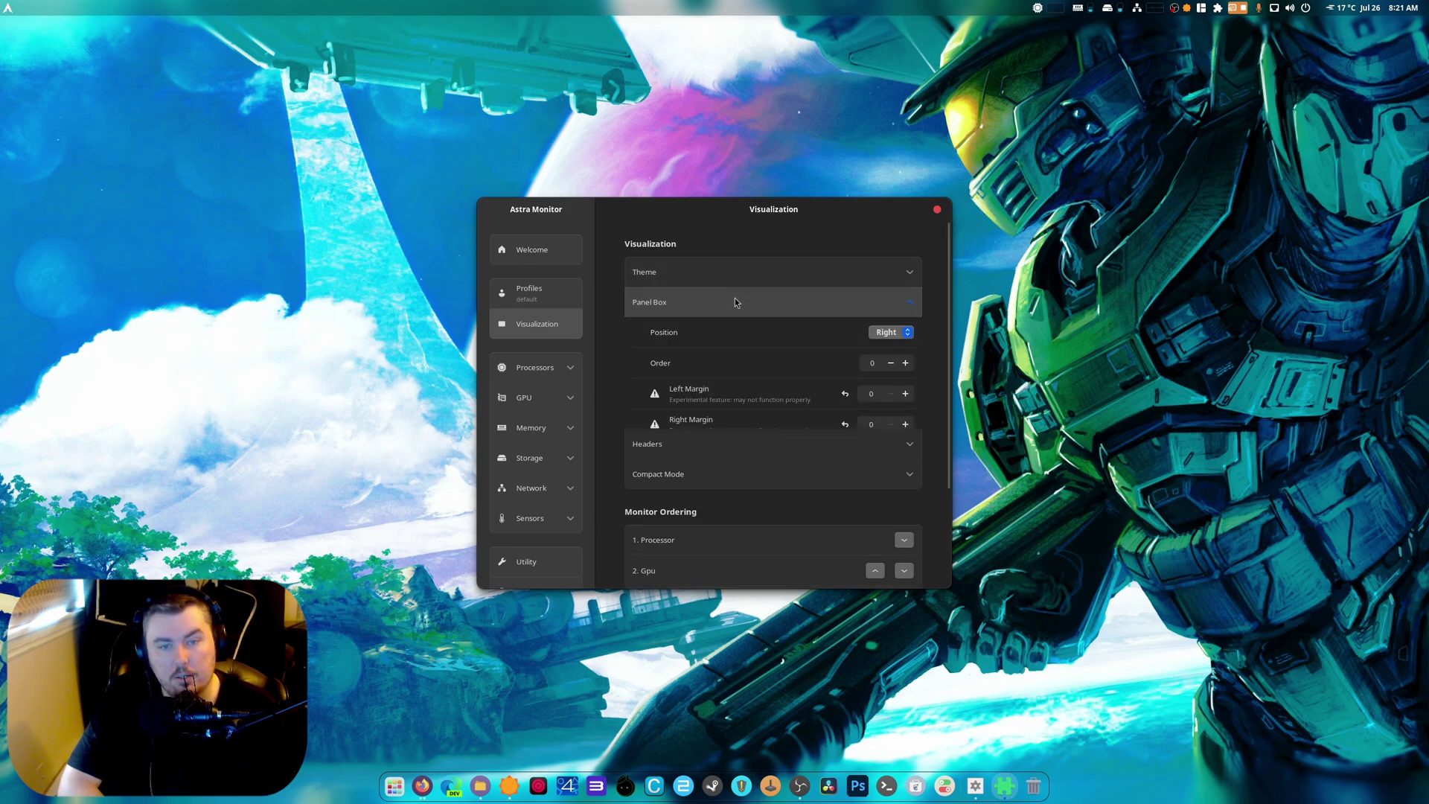
left_click(736, 301)
left_click(739, 301)
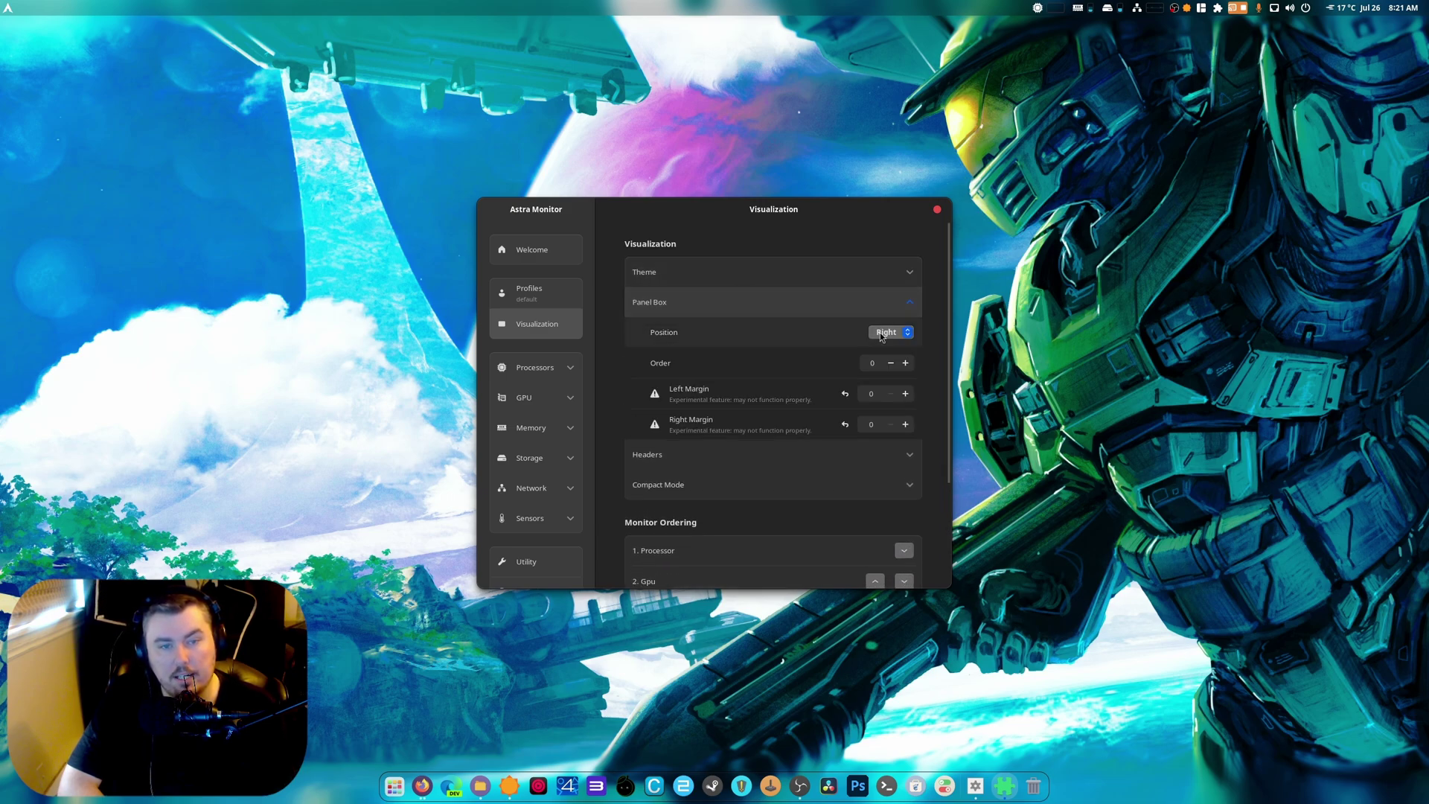
left_click(886, 341)
left_click(890, 368)
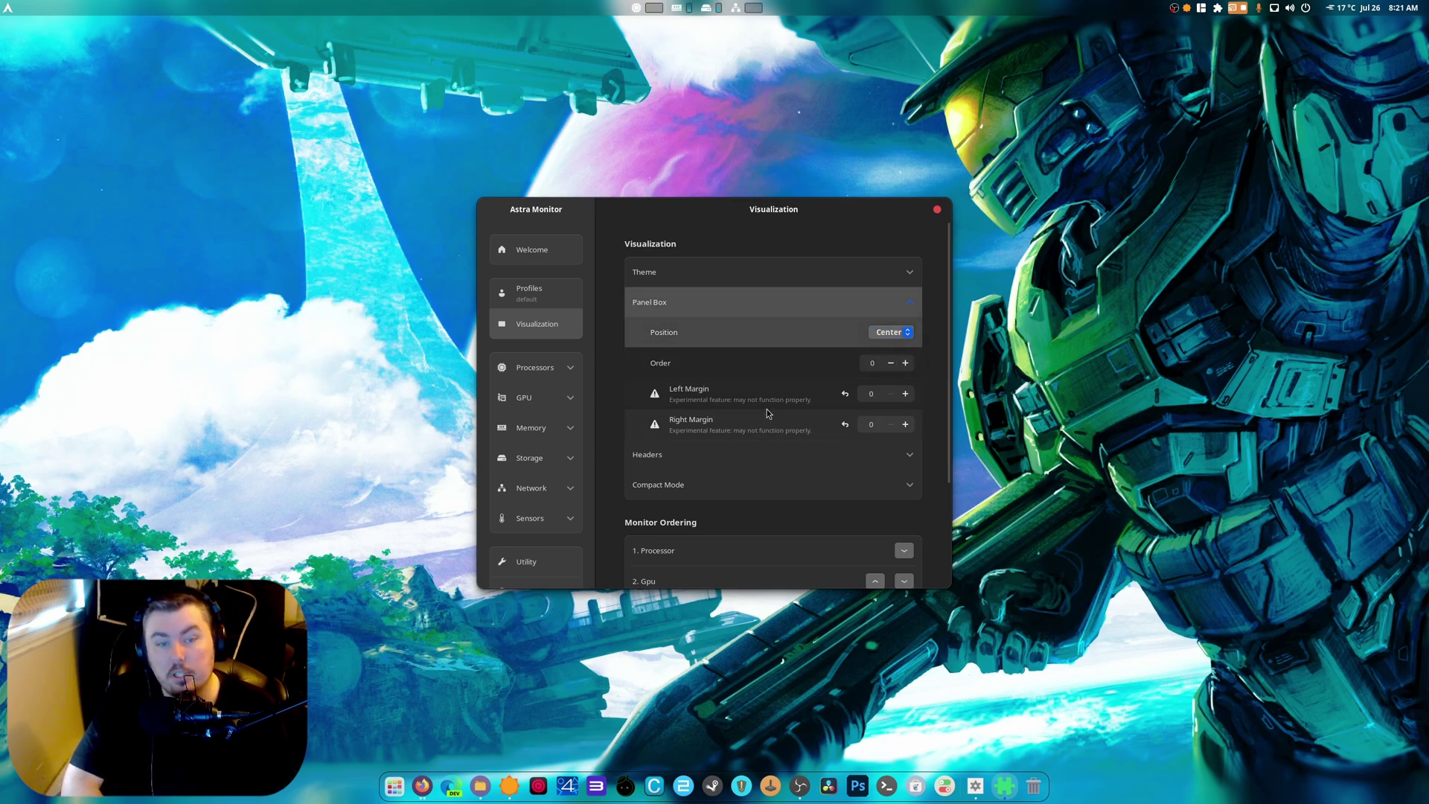
scroll(702, 472, "down", 3)
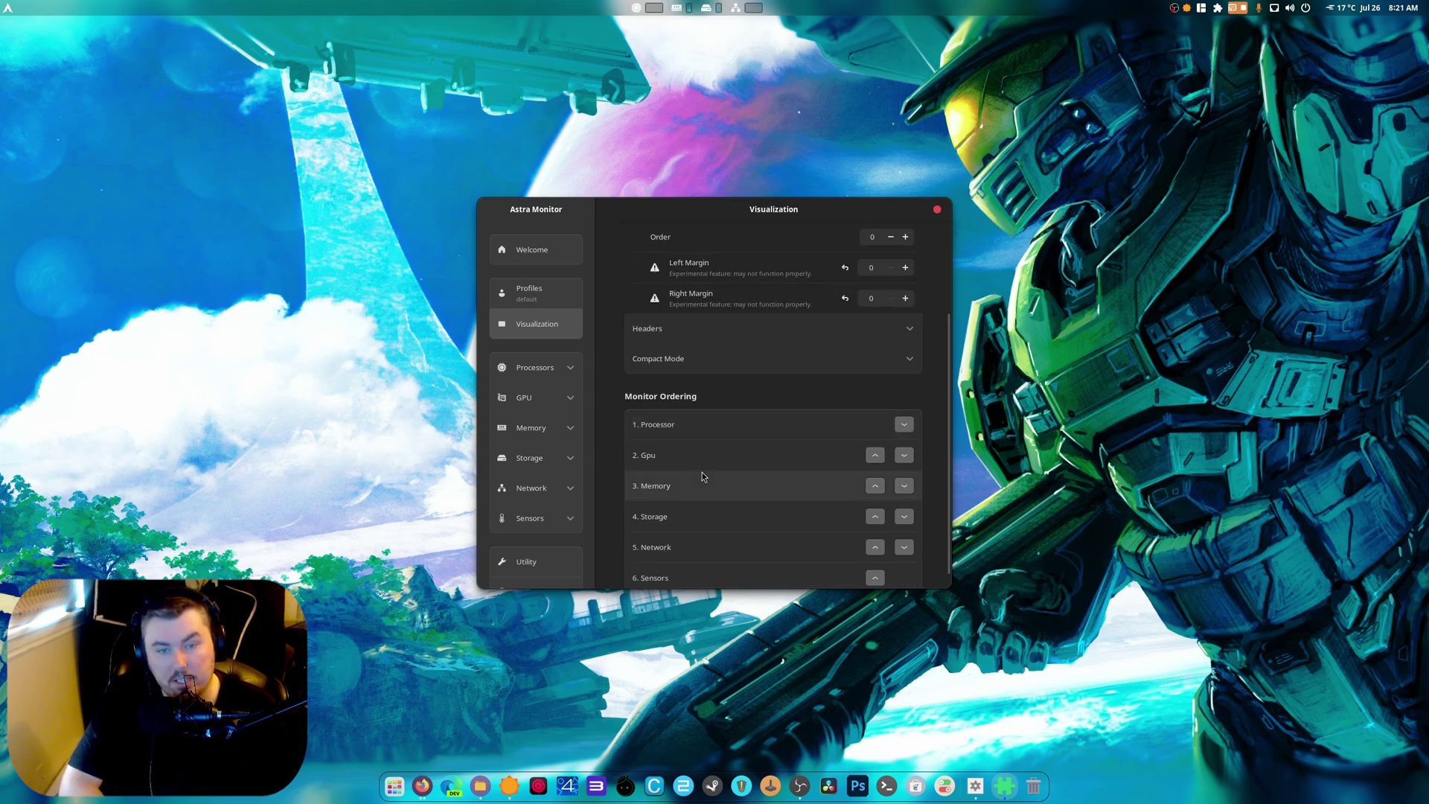
scroll(703, 475, "down", 1)
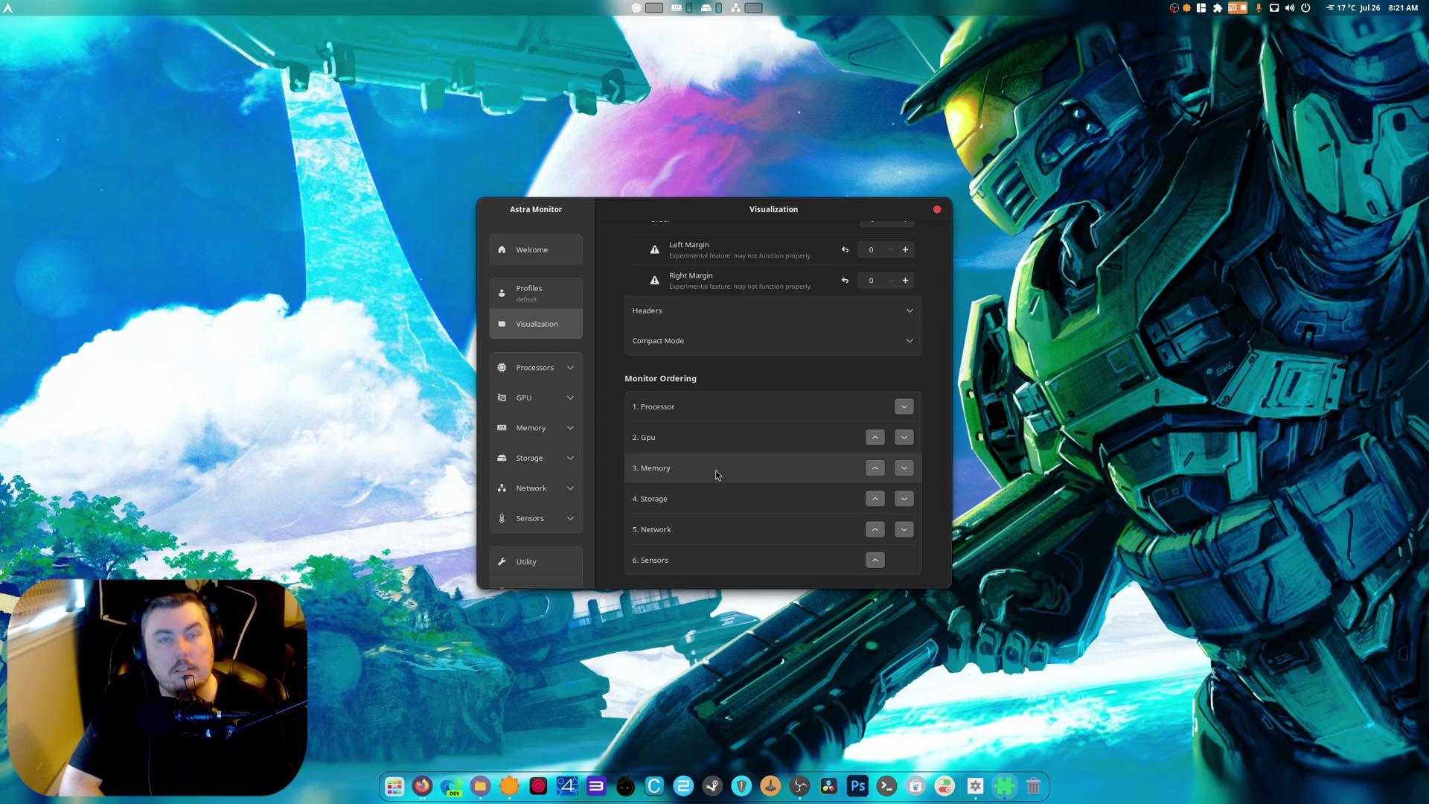
Try Enable Compact Mode on, then turn it back off
left_click(849, 340)
scroll(841, 368, "down", 3)
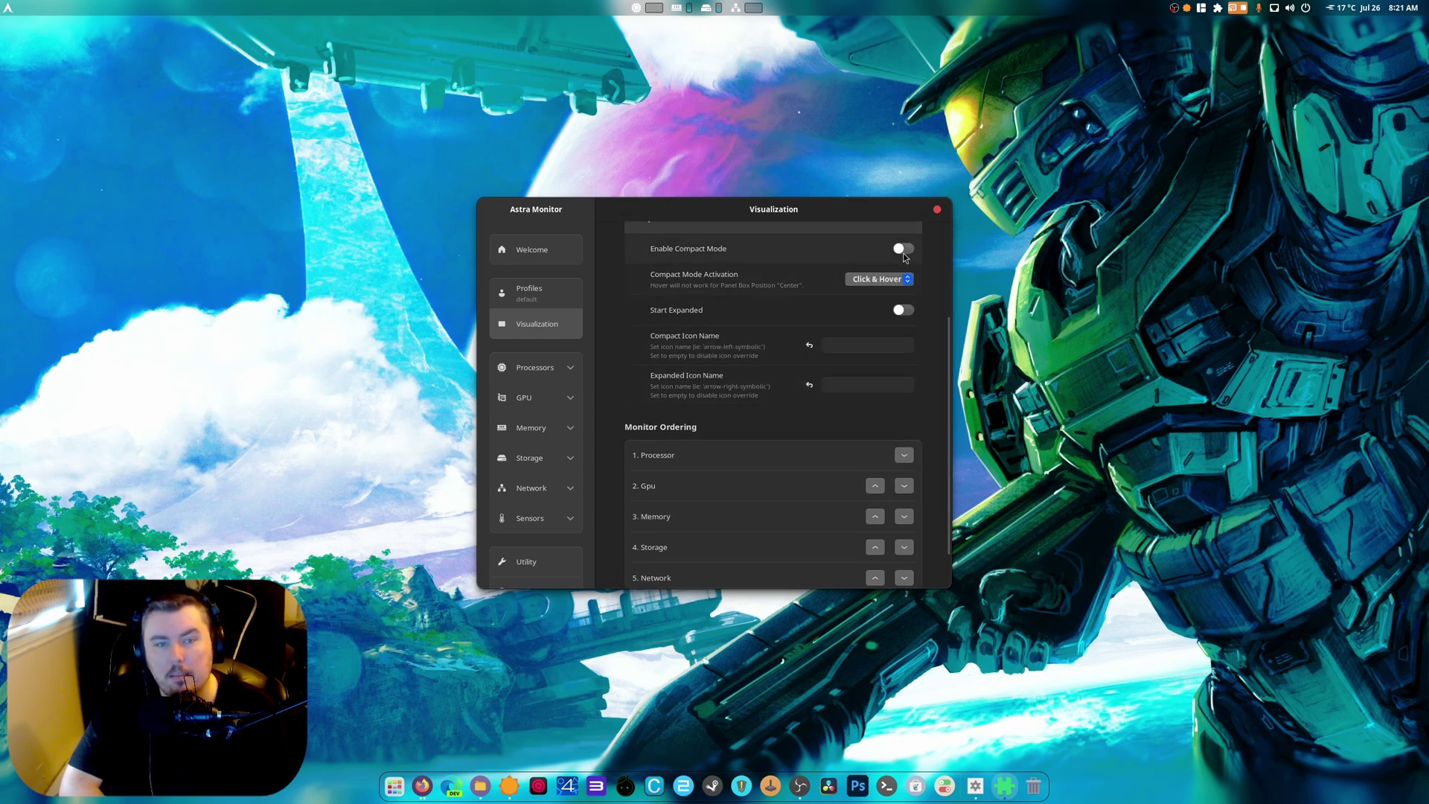
left_click(903, 249)
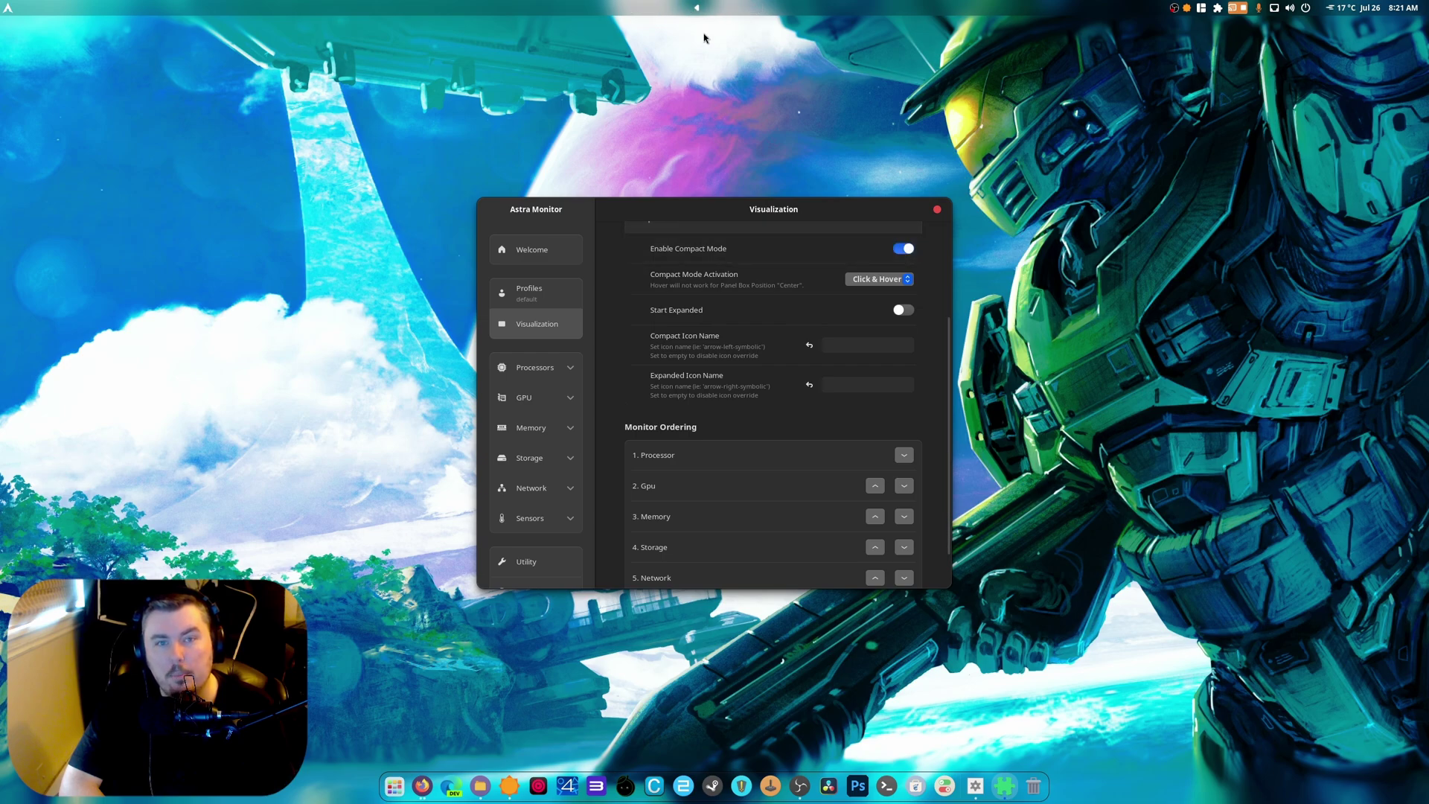
mouse_move(692, 6)
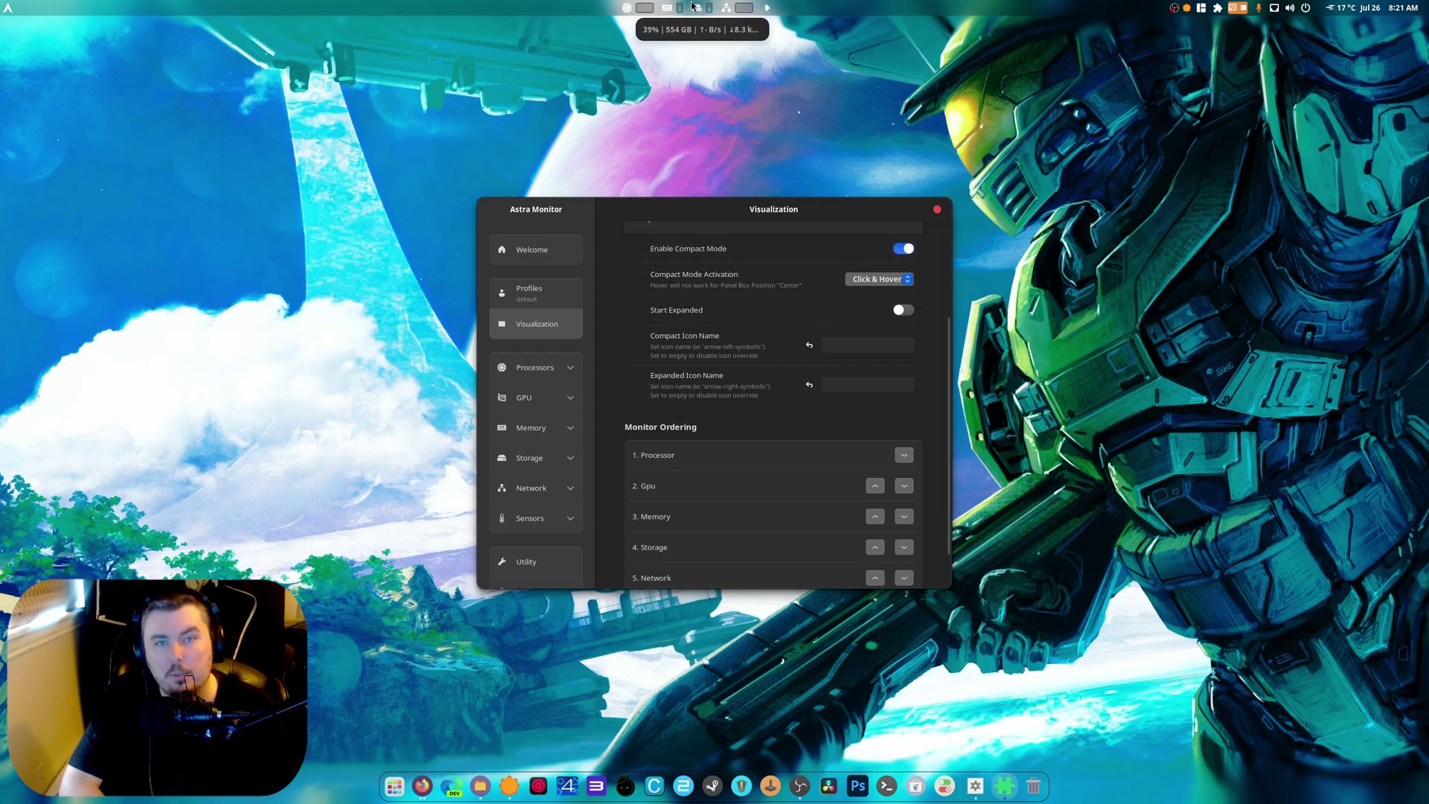
left_click(903, 249)
scroll(779, 356, "down", 1)
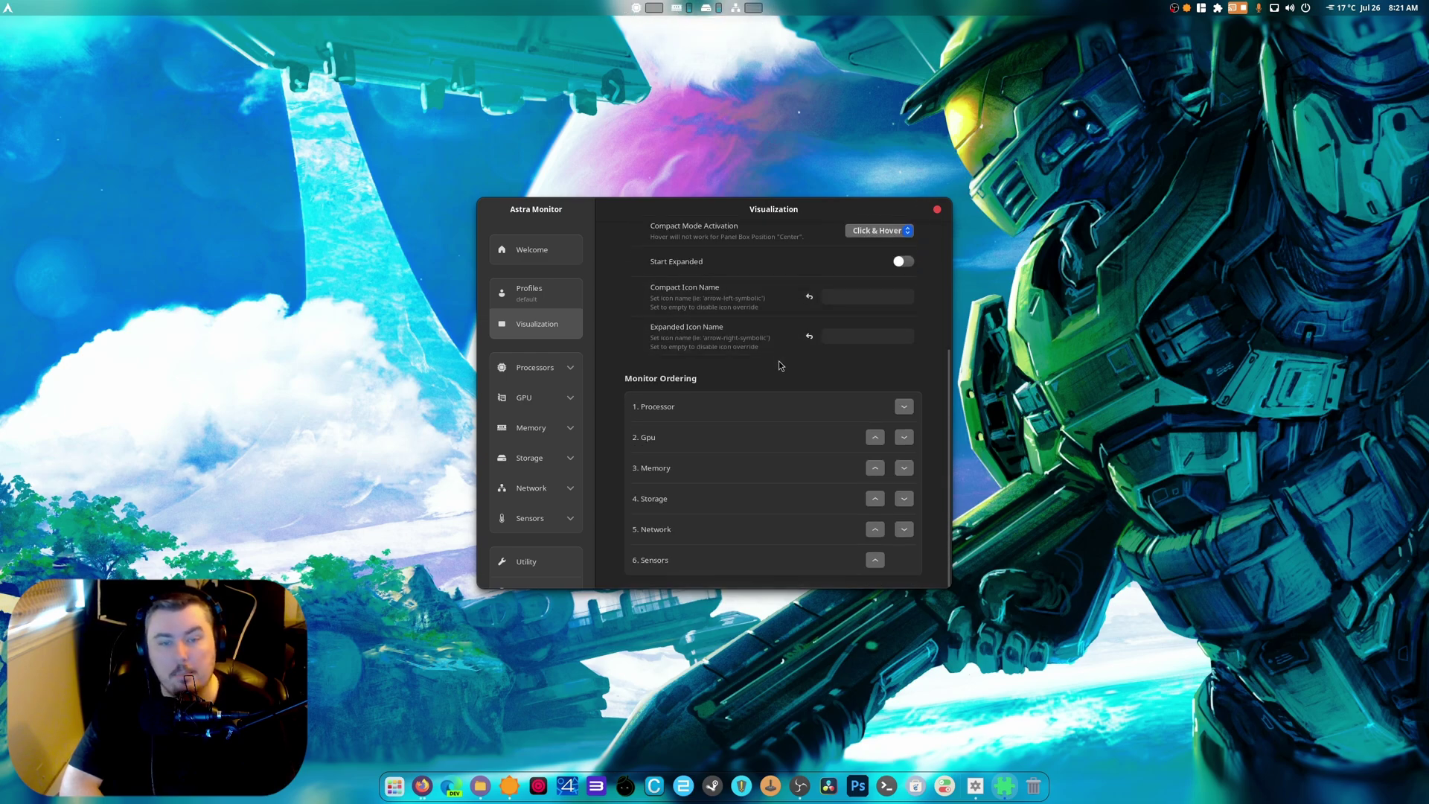
Keep Click & Hover activation with Start Expanded off, then open the Processors general settings
left_click(878, 233)
left_click(781, 262)
left_click(781, 262)
left_click(880, 265)
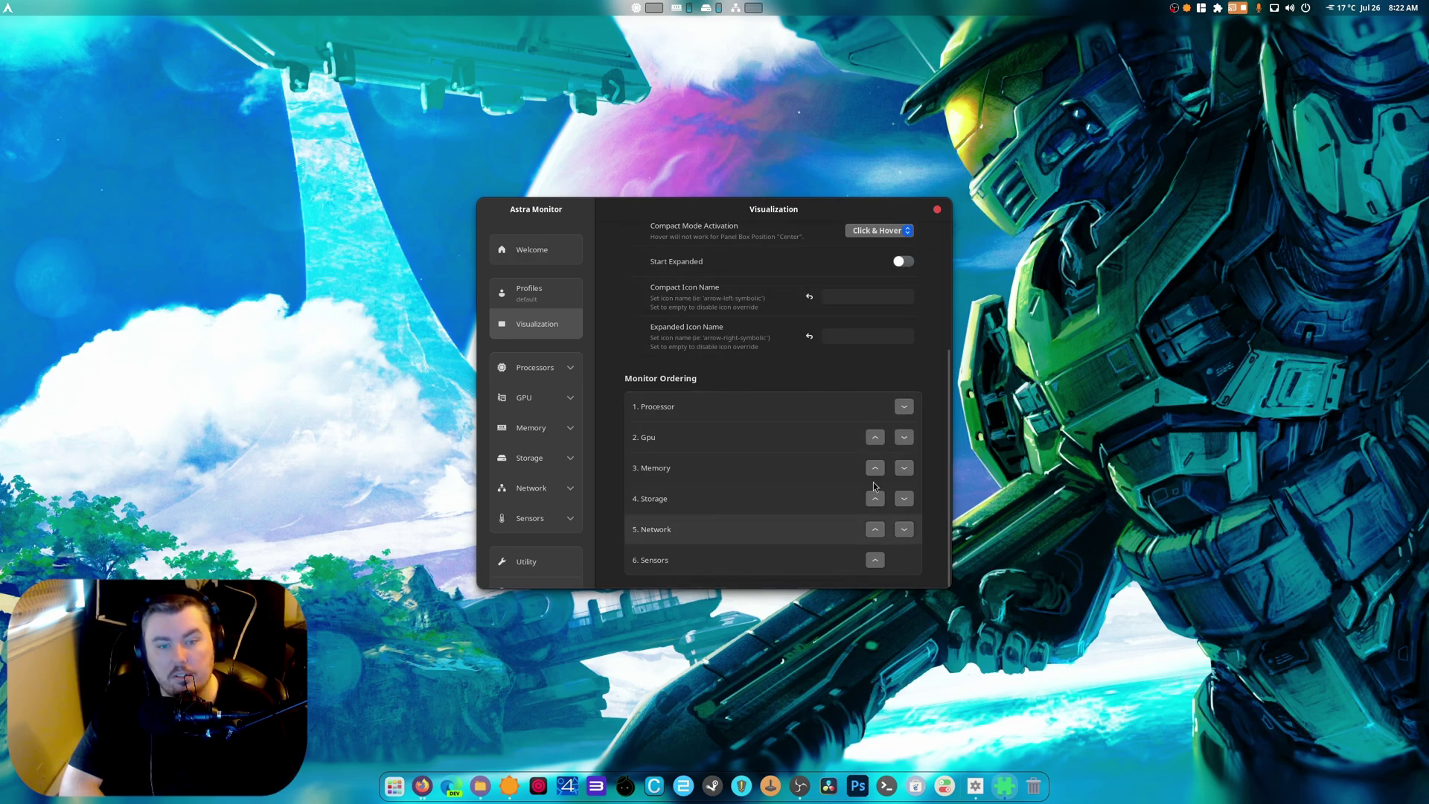
left_click(561, 372)
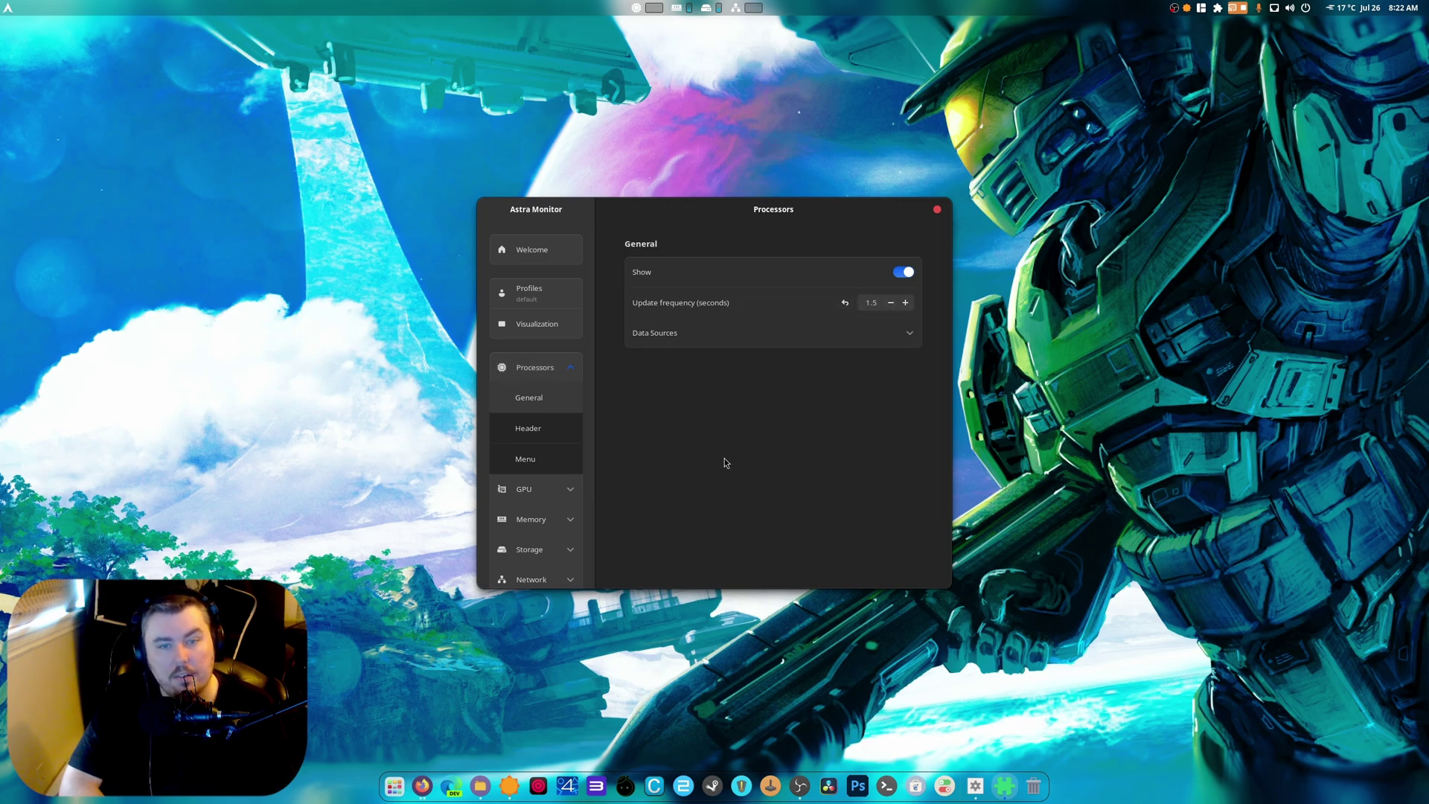
Browse the Processors Header and Menu pages, expanding the menu's GPU options
left_click(550, 429)
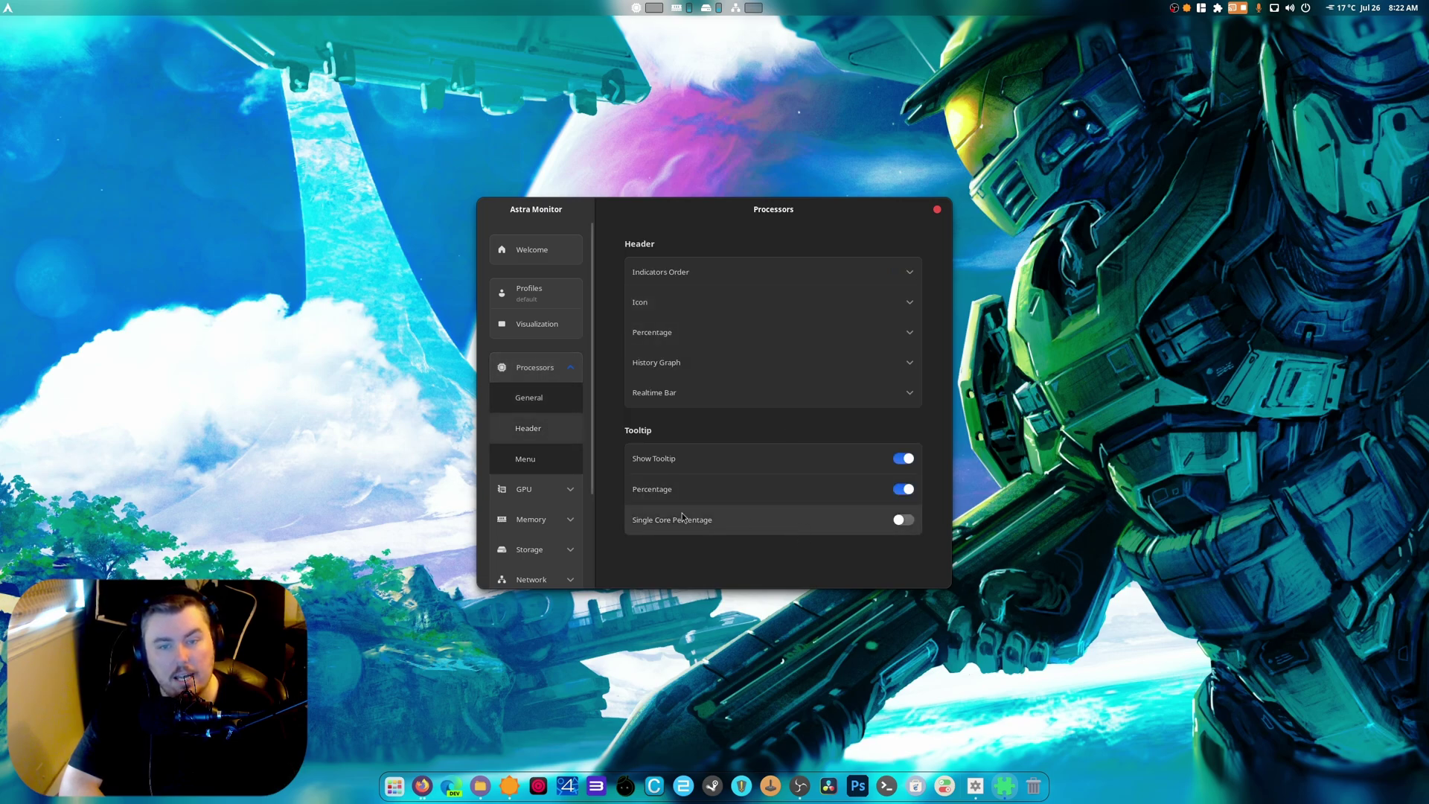
left_click(541, 462)
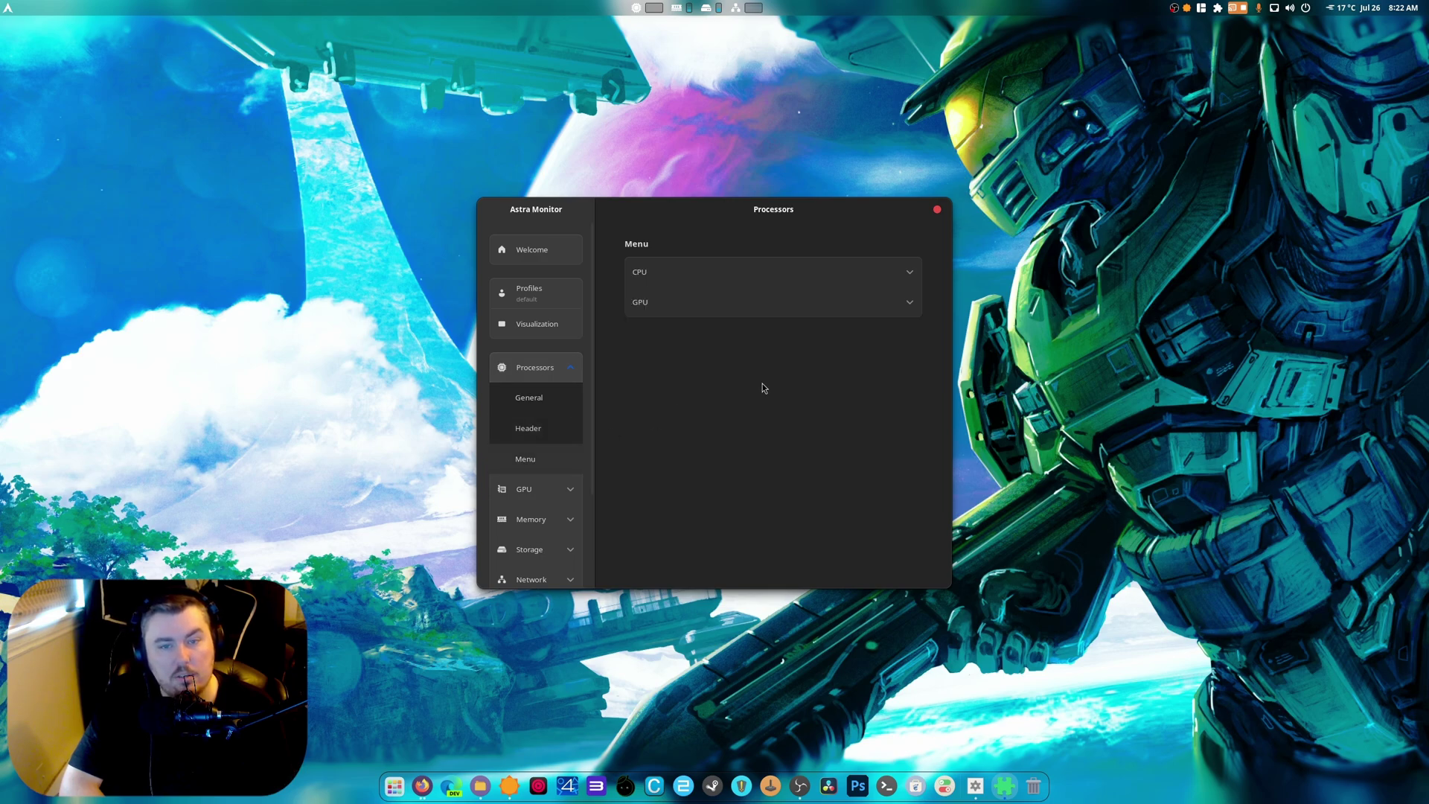
left_click(795, 305)
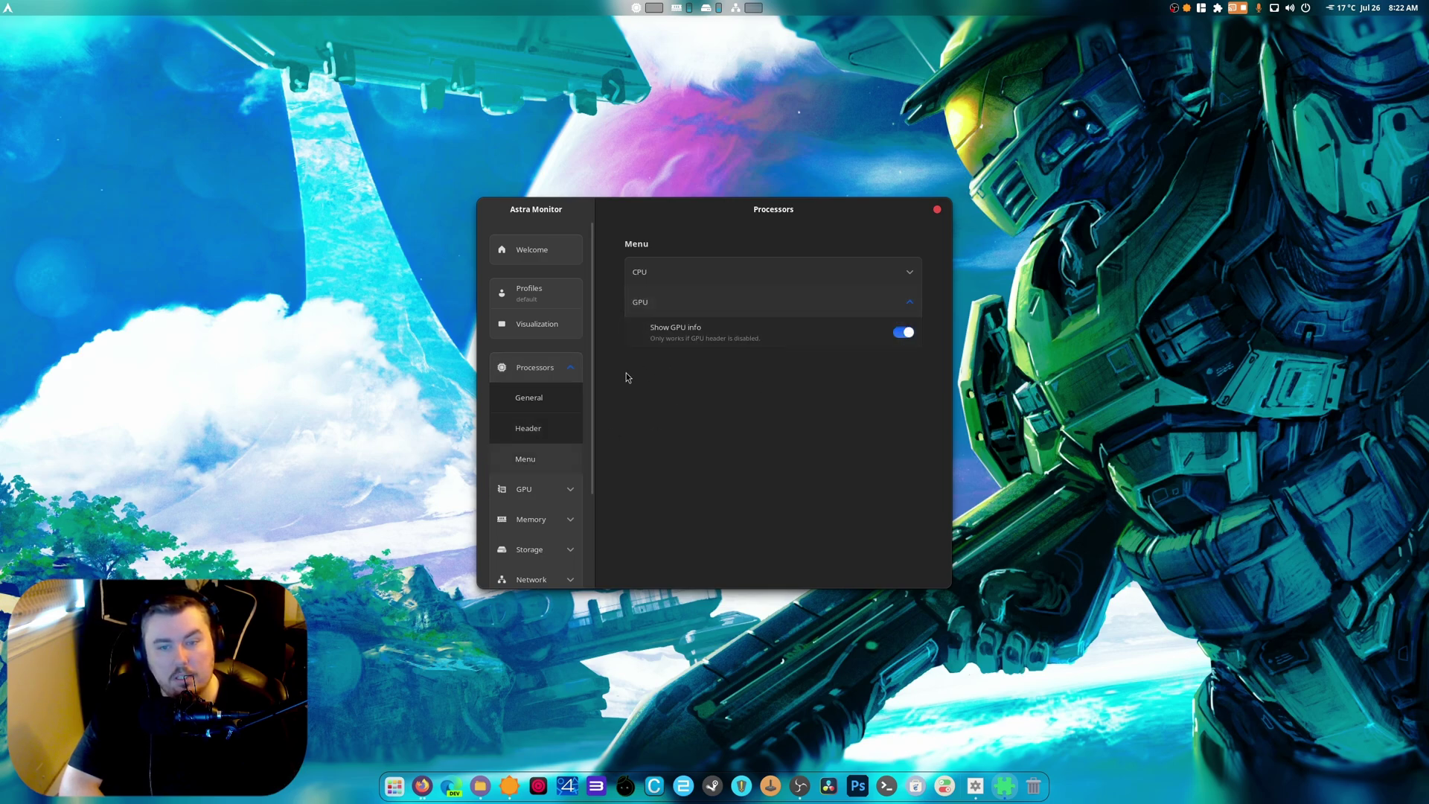
scroll(550, 431, "down", 3)
Set the Main GPU to NVIDIA AD104 on the GPU page
left_click(551, 408)
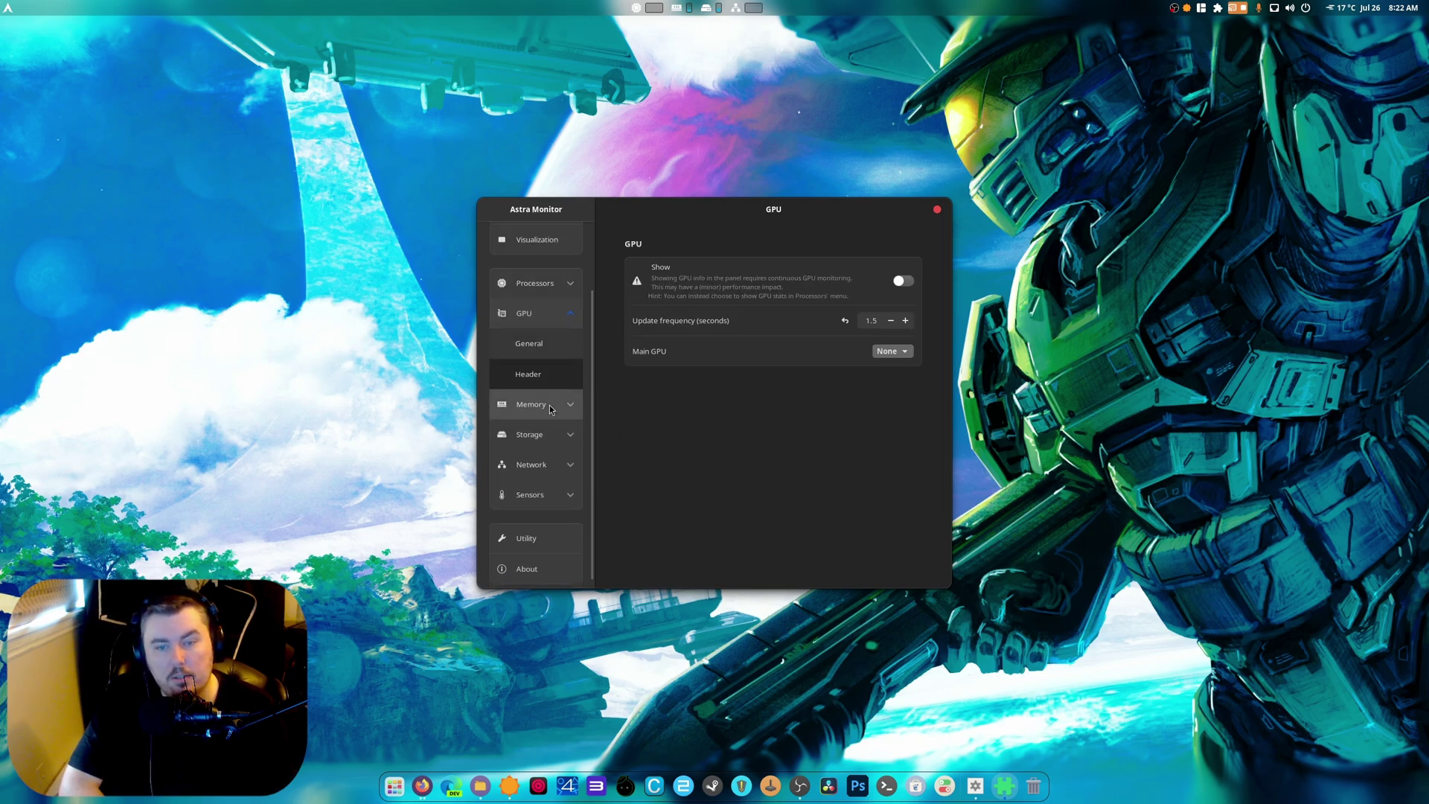
left_click(892, 351)
left_click(888, 369)
left_click(891, 350)
left_click(904, 386)
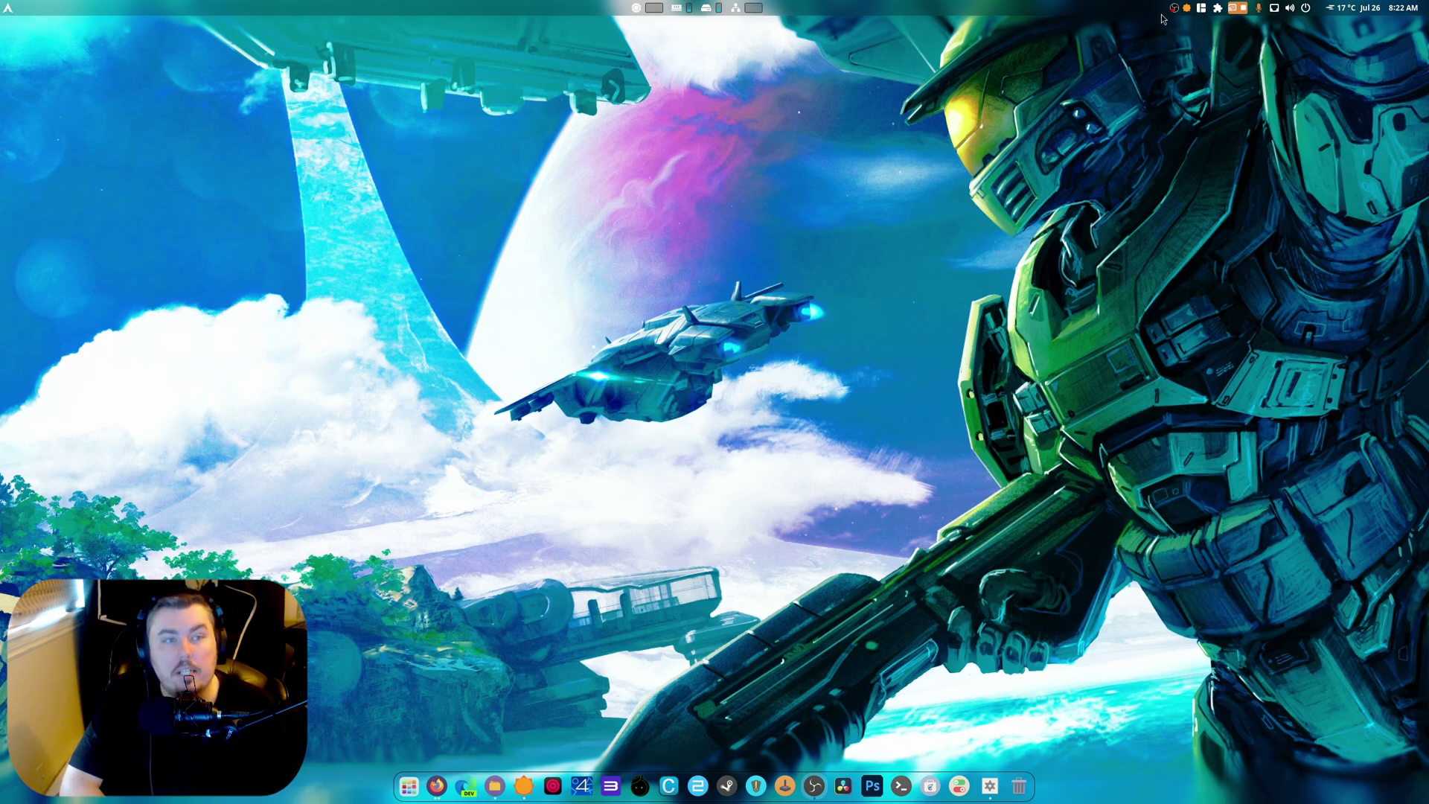
Reopen Astra Monitor's preferences on the GPU General page, showing NVIDIA AD104 as main GPU
left_click(1218, 8)
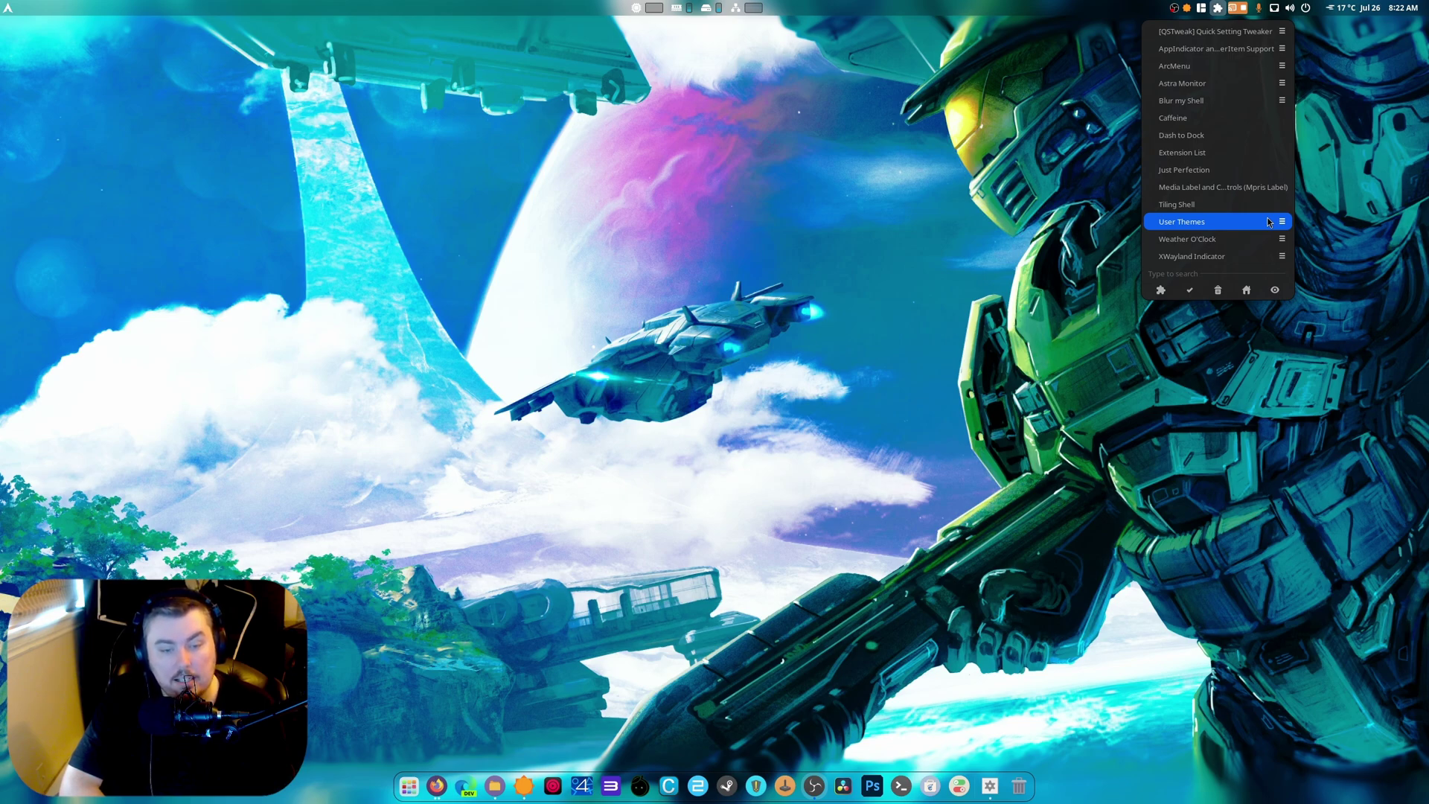
left_click(1281, 84)
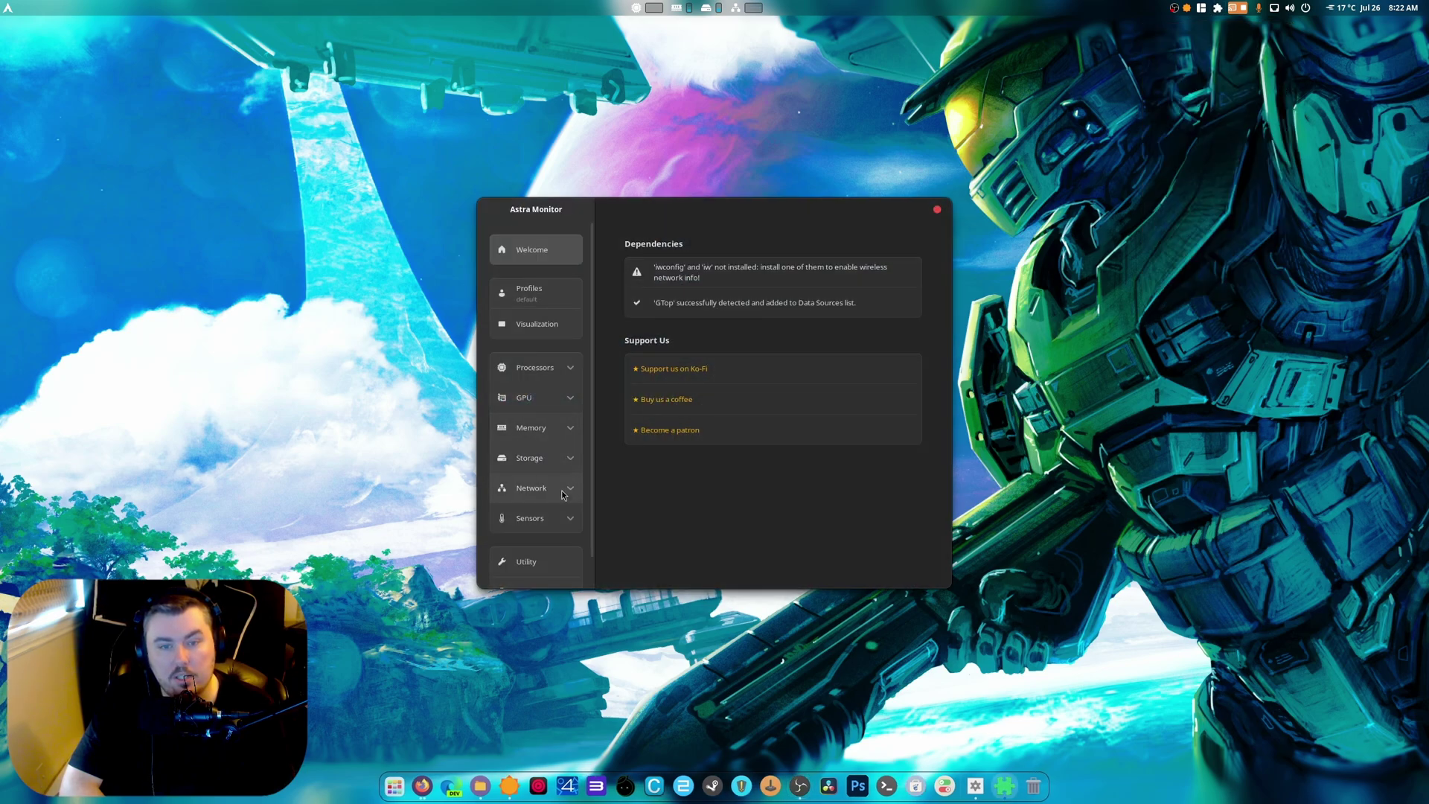
left_click(559, 405)
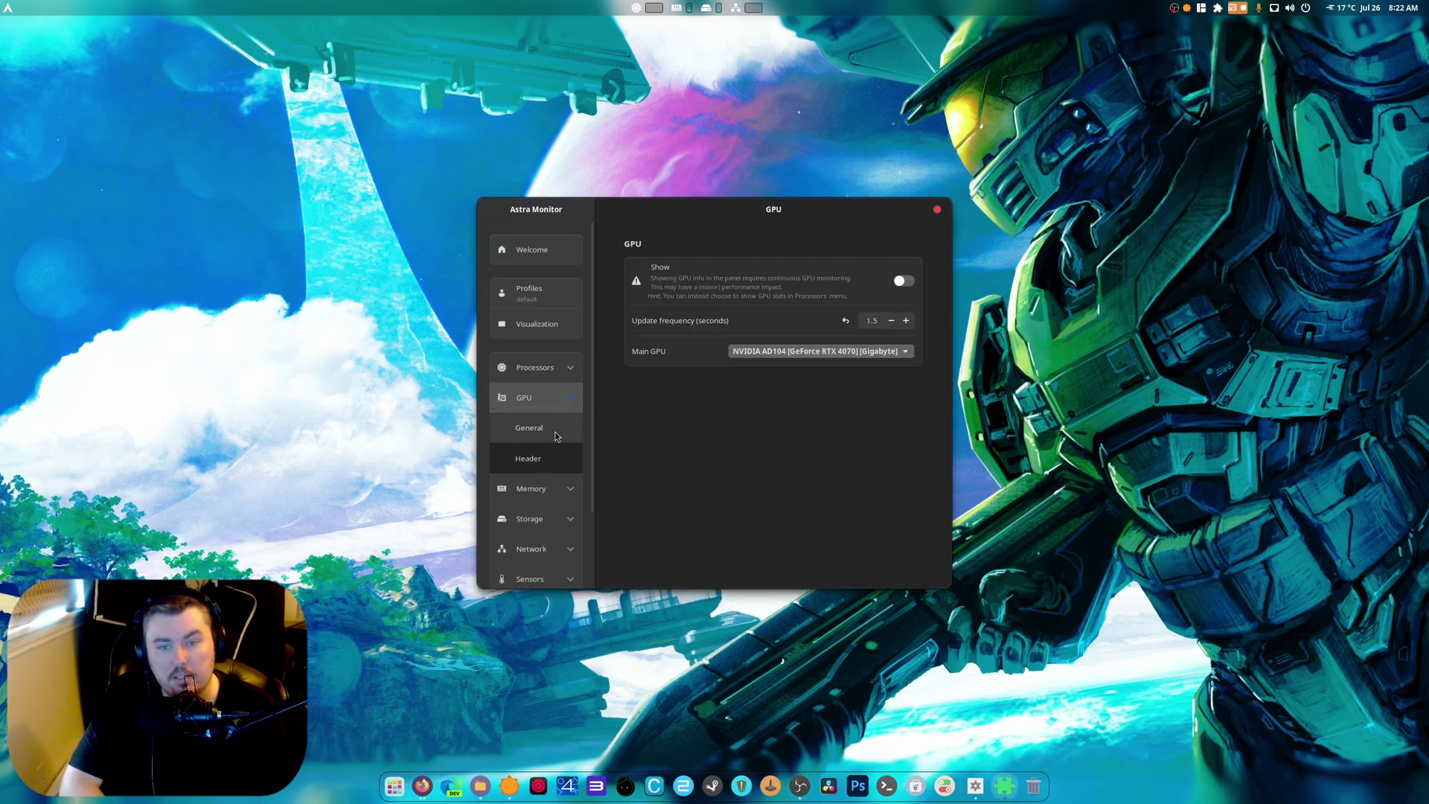
left_click(544, 459)
left_click(545, 433)
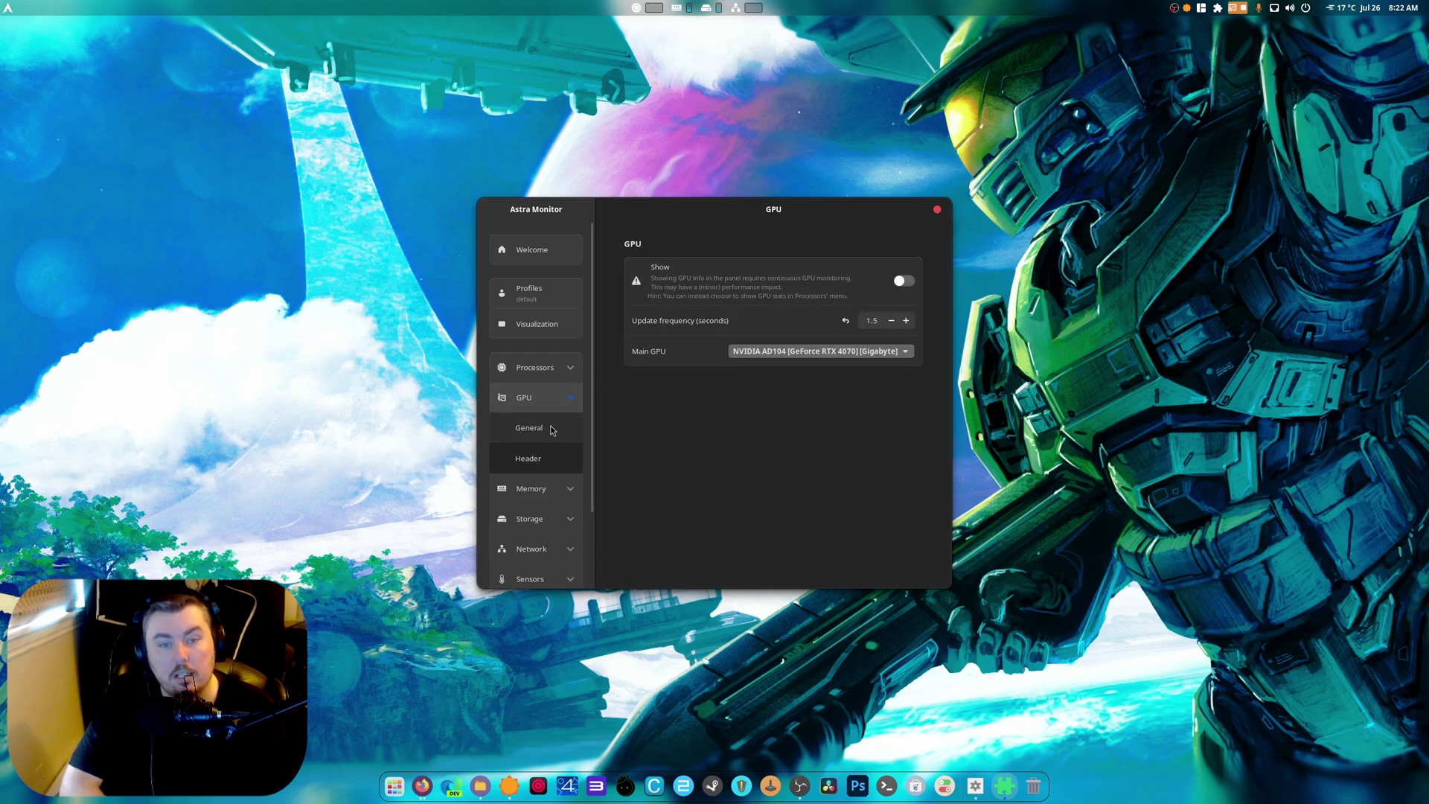
scroll(552, 491, "down", 3)
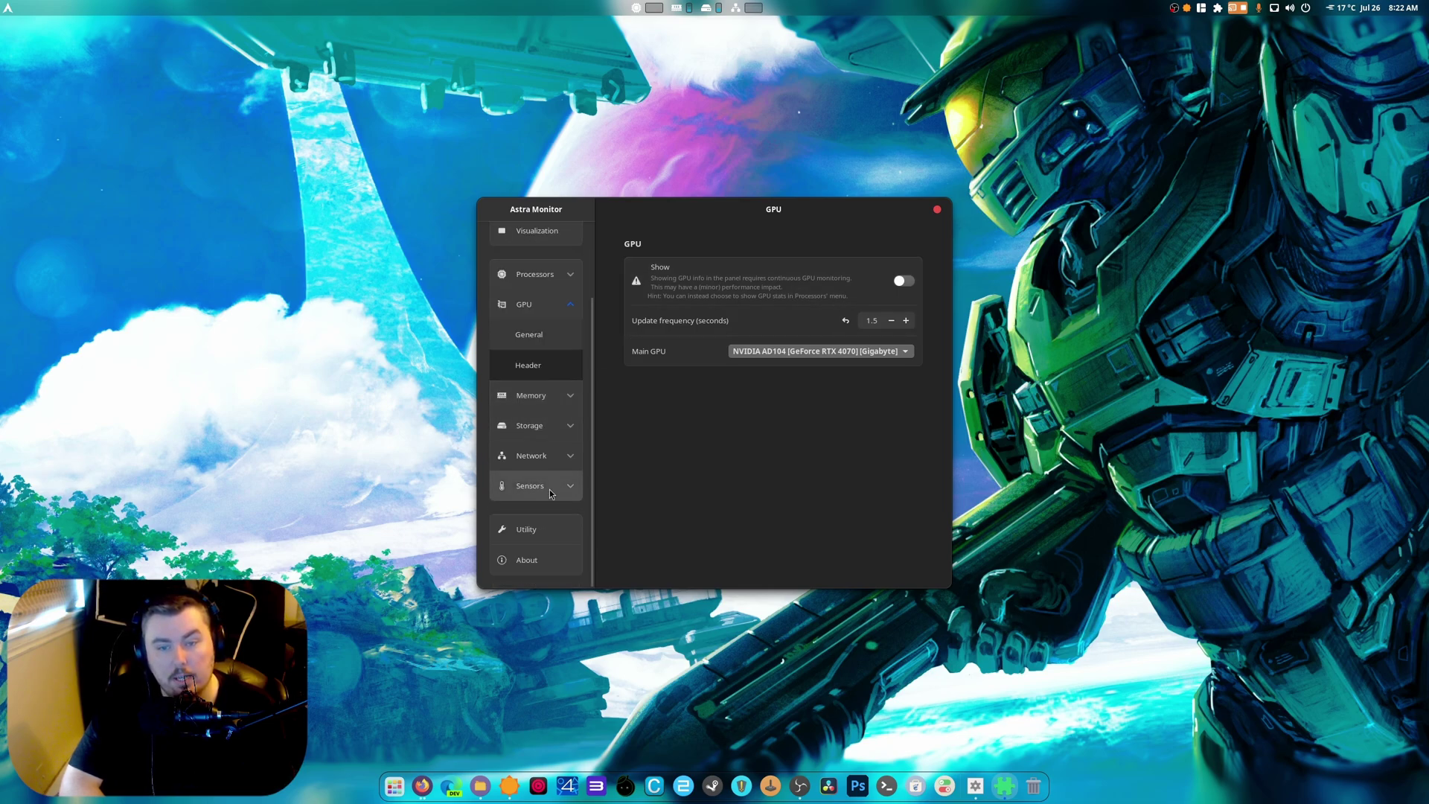
Turn on the Sensors readout in the top bar and check its list of sensors
left_click(550, 493)
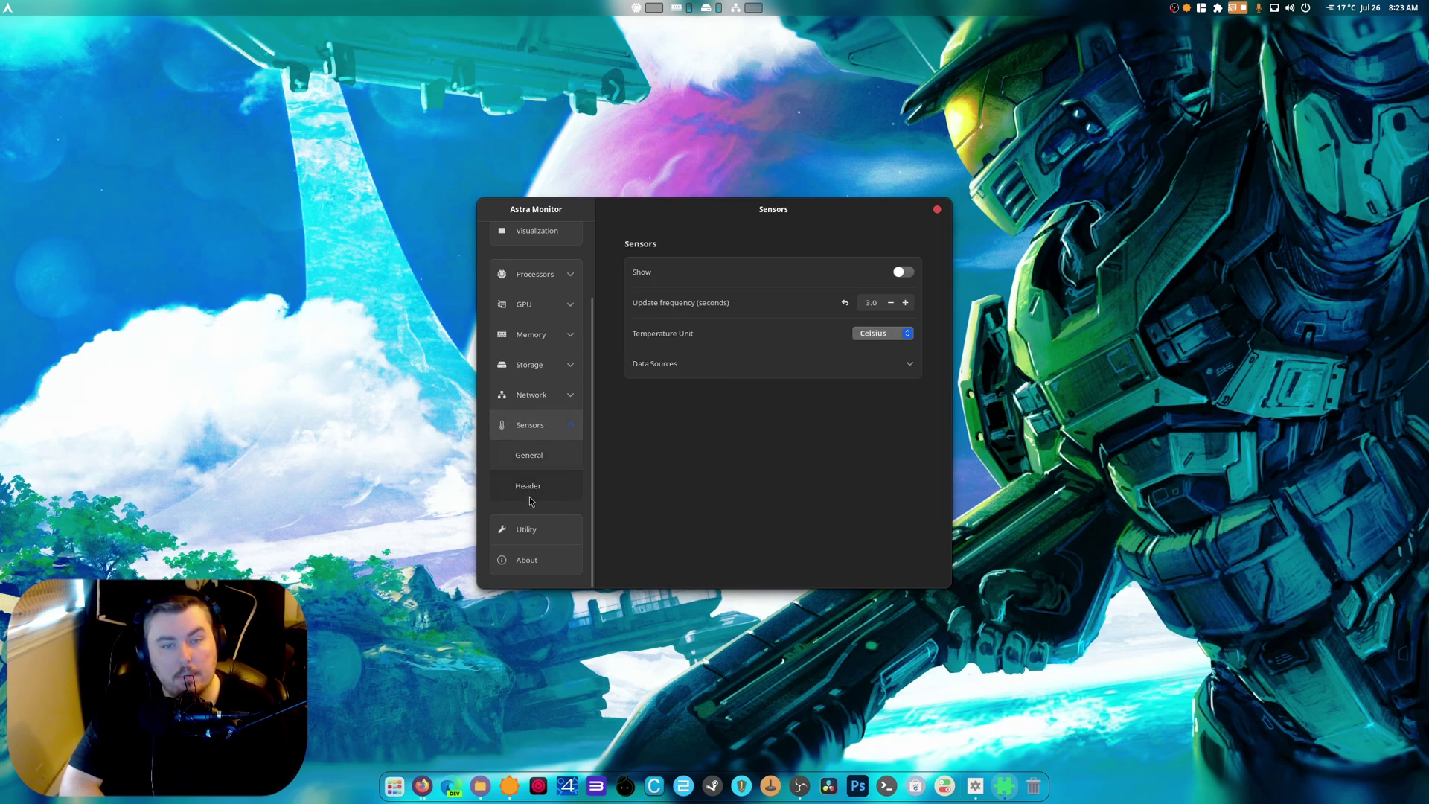
left_click(532, 491)
left_click(533, 463)
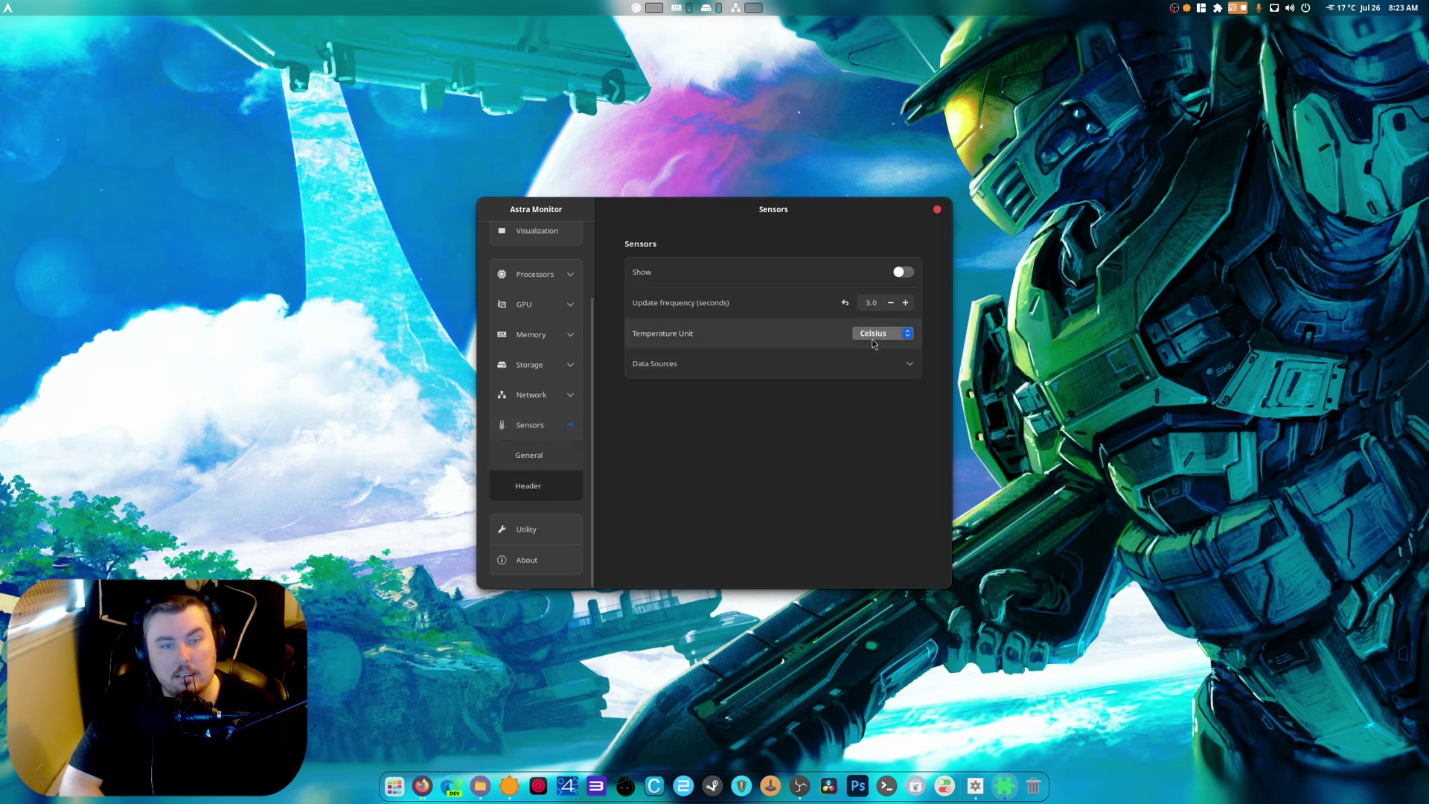
left_click(903, 272)
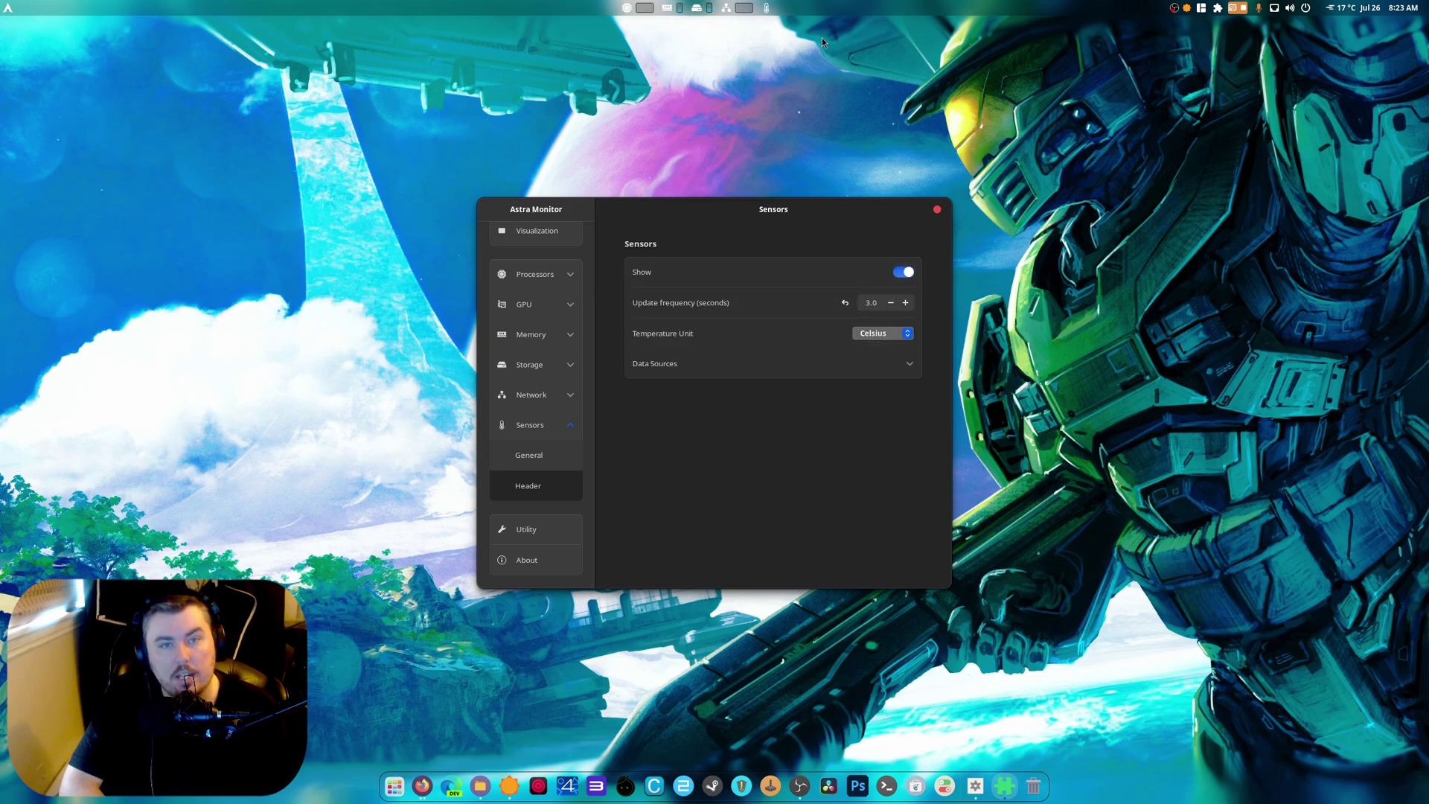
left_click(767, 9)
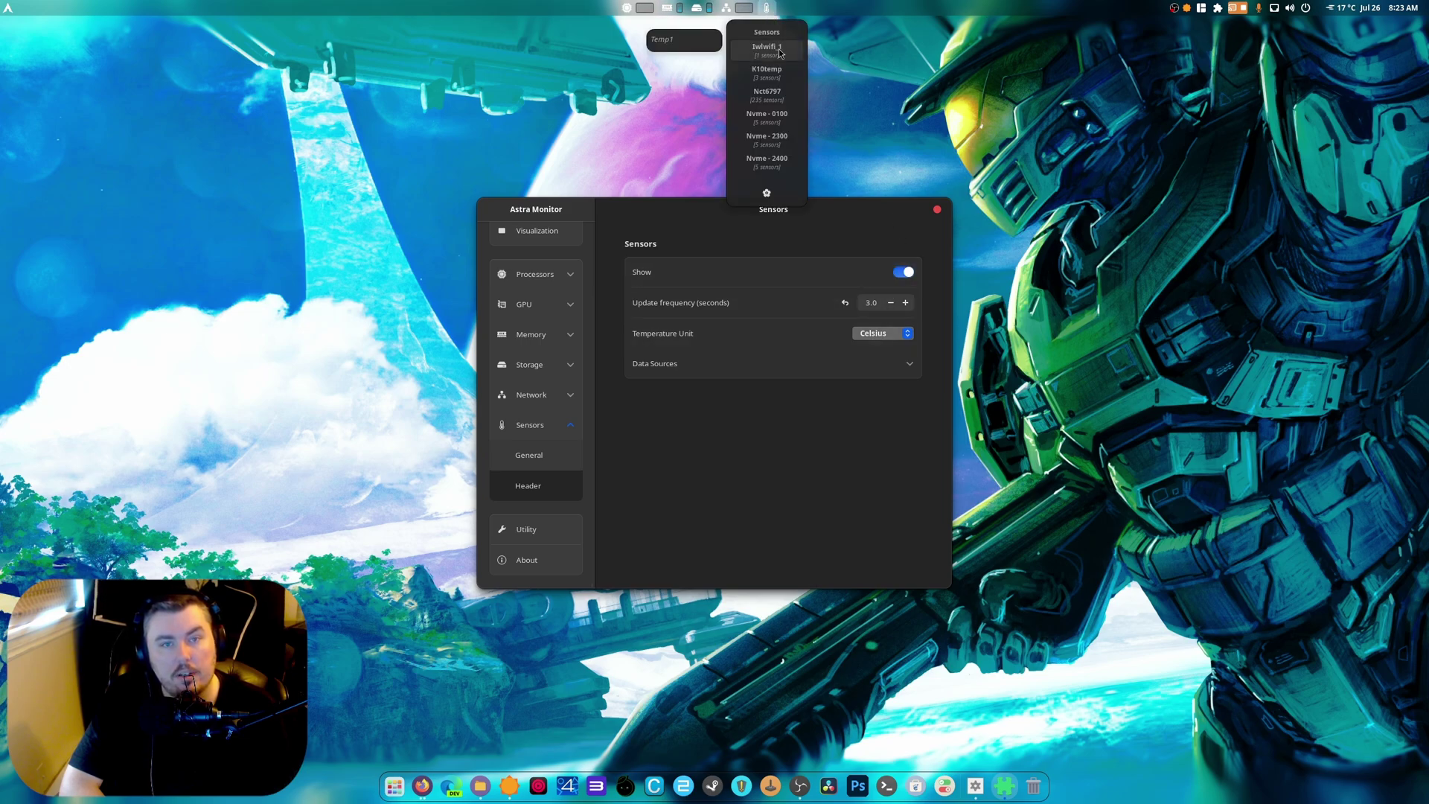
mouse_move(786, 80)
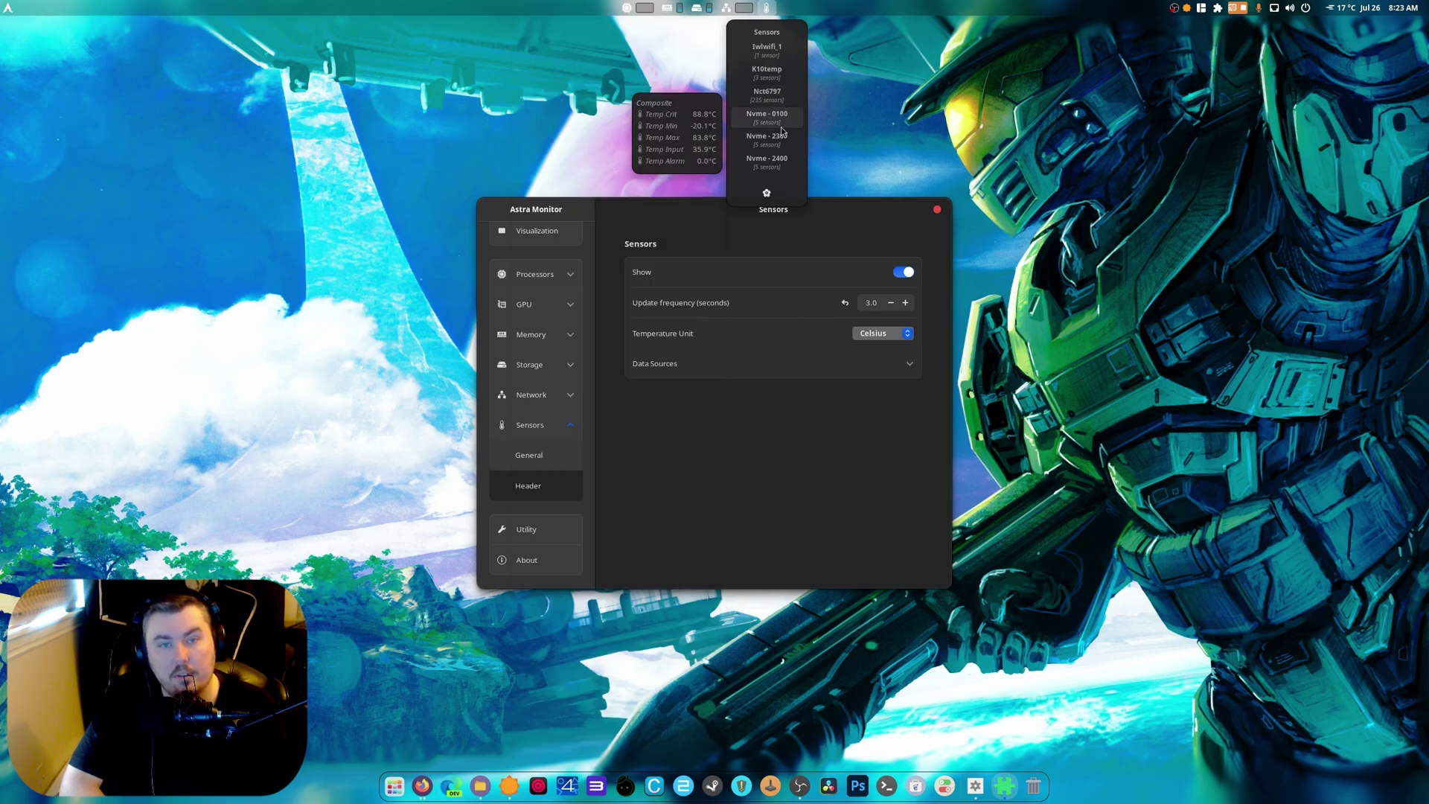
mouse_move(792, 156)
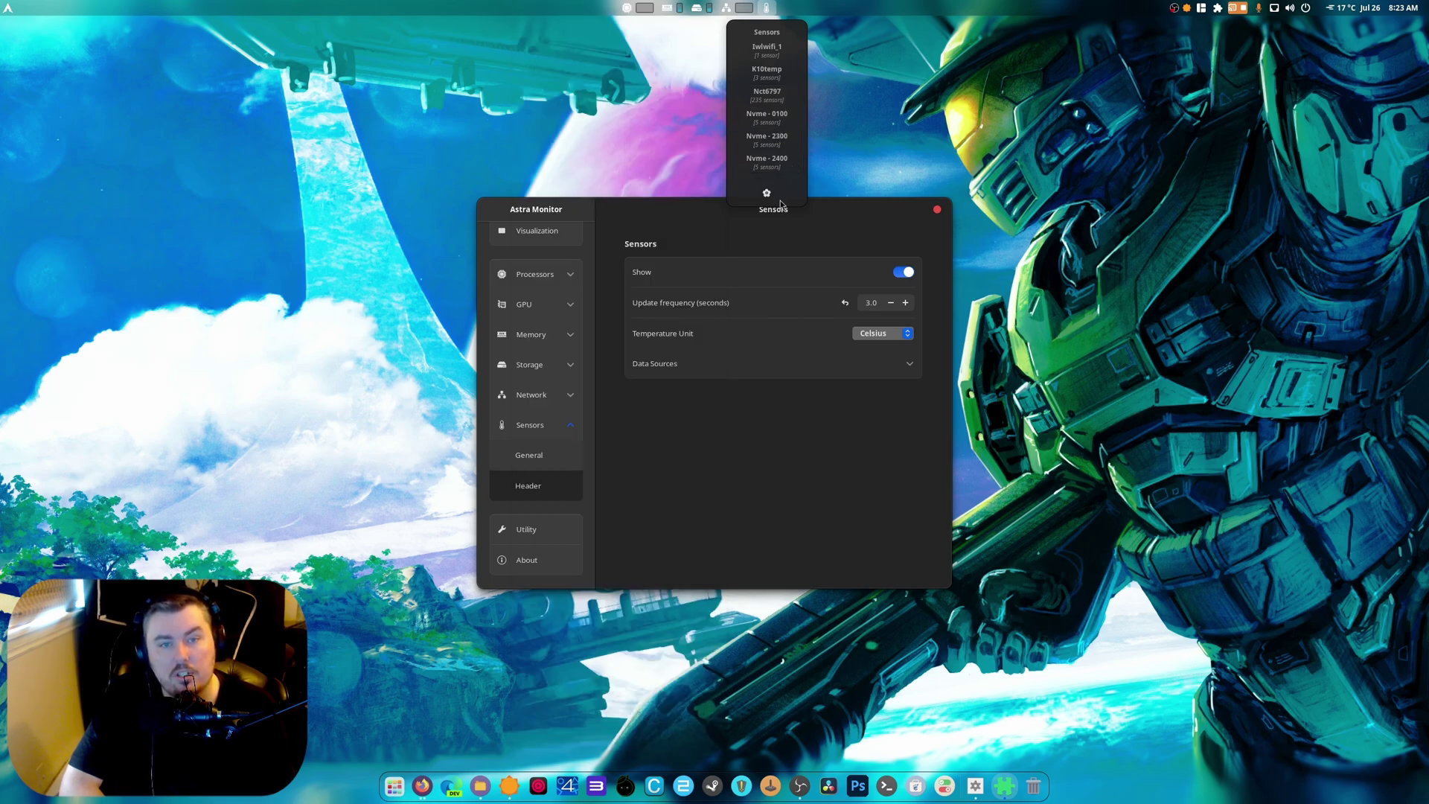
left_click(831, 442)
Set the sensor data source to Hwmon instead of Lm-sensors, then close the preferences
left_click(860, 366)
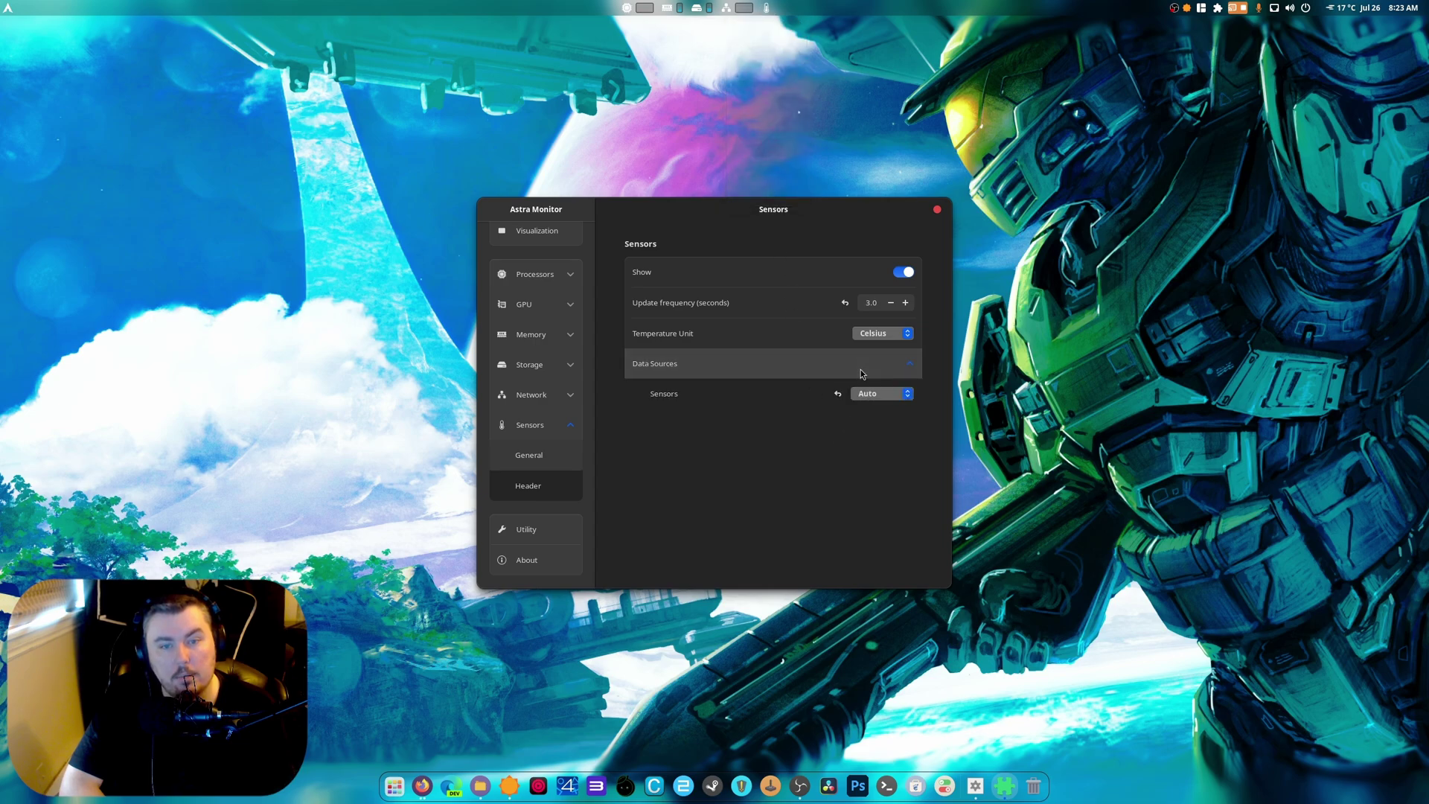
left_click(868, 394)
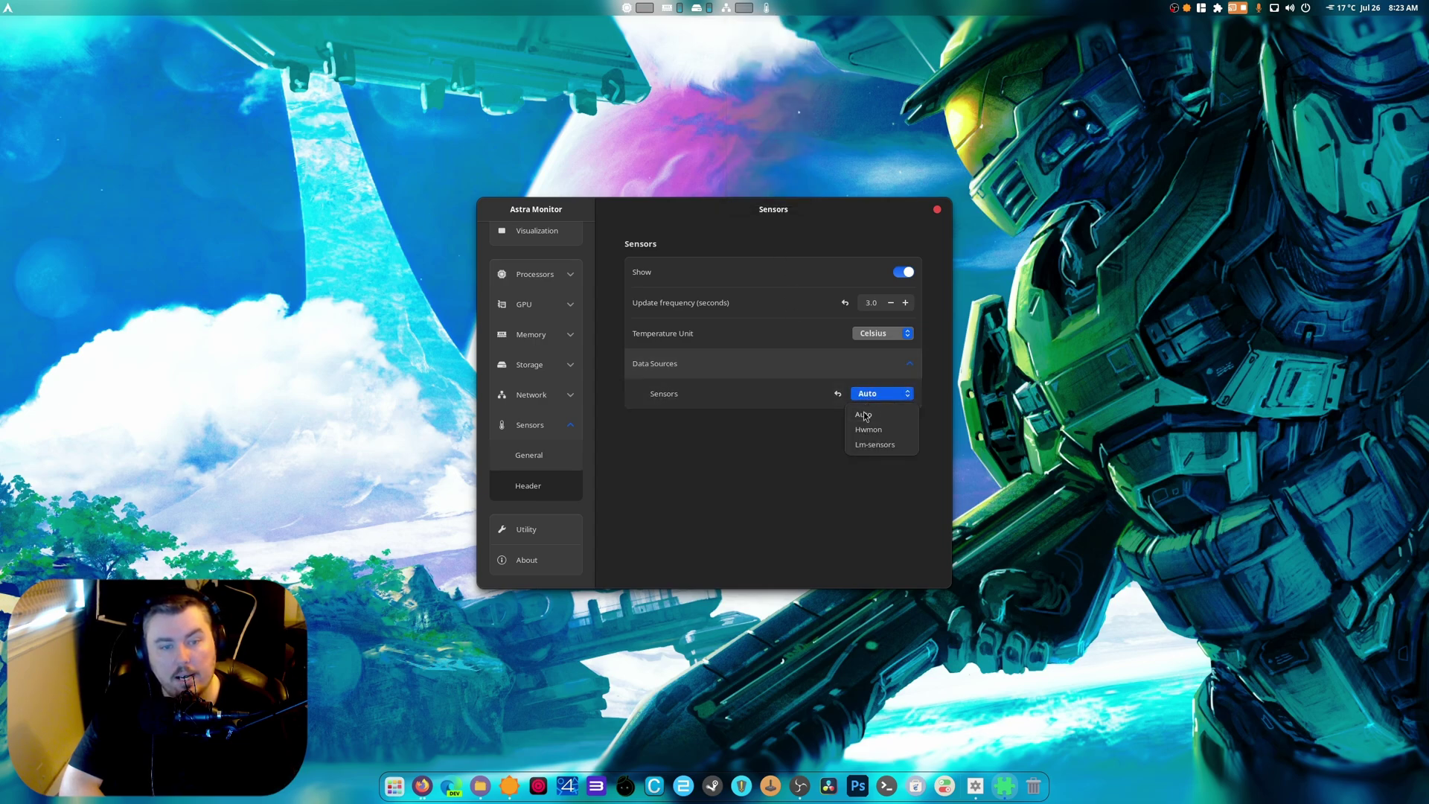
left_click(874, 445)
mouse_move(770, 15)
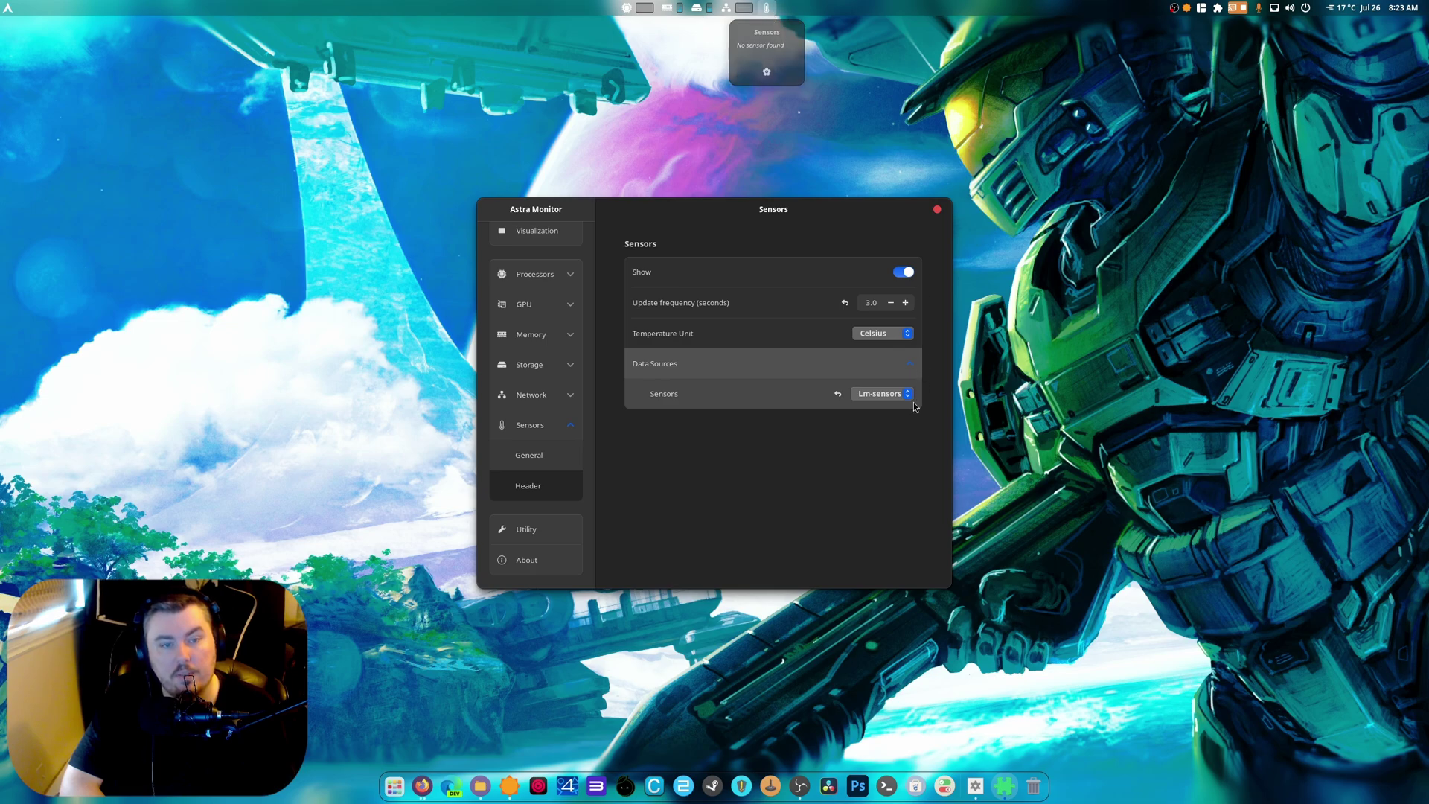
left_click(885, 394)
left_click(899, 430)
mouse_move(766, 12)
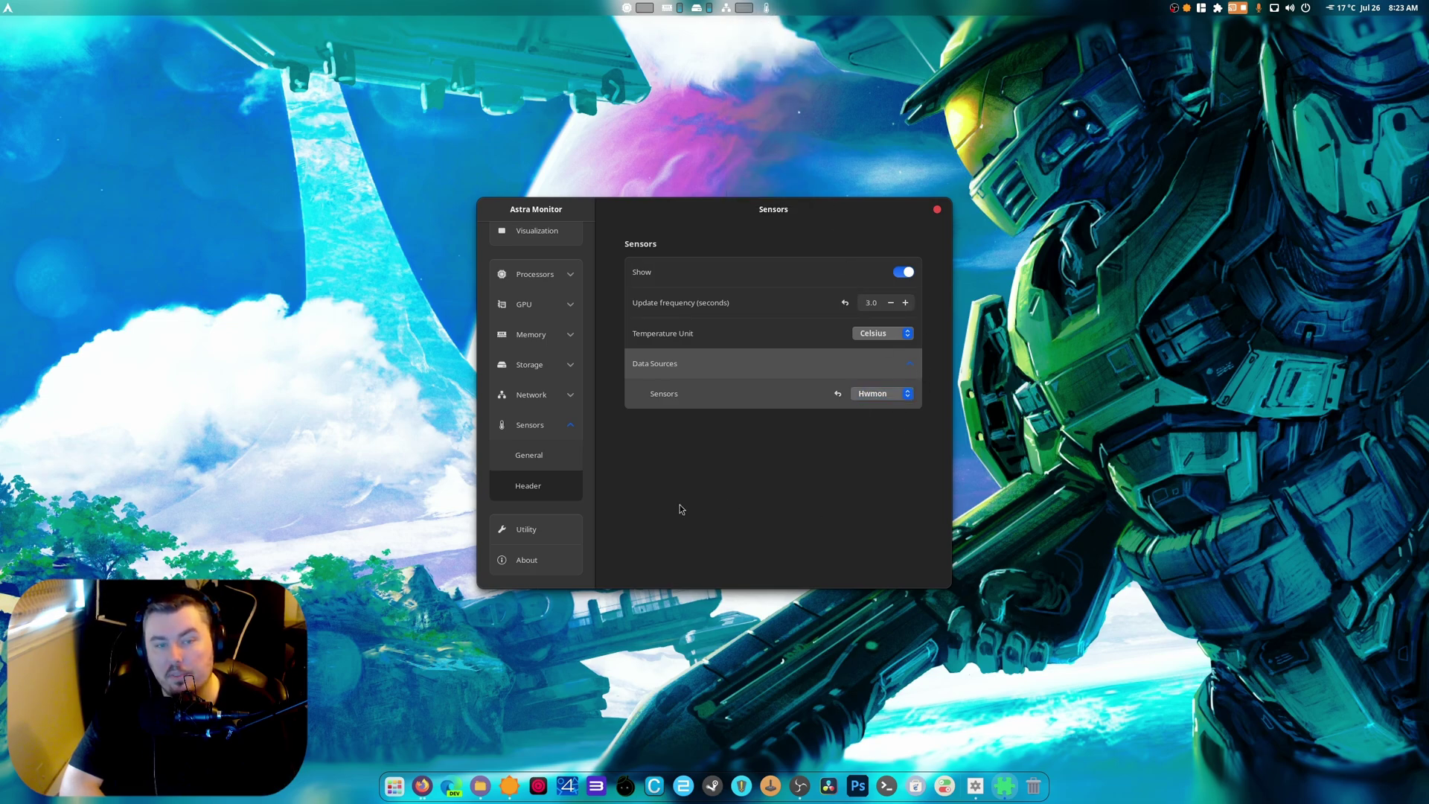
left_click(526, 529)
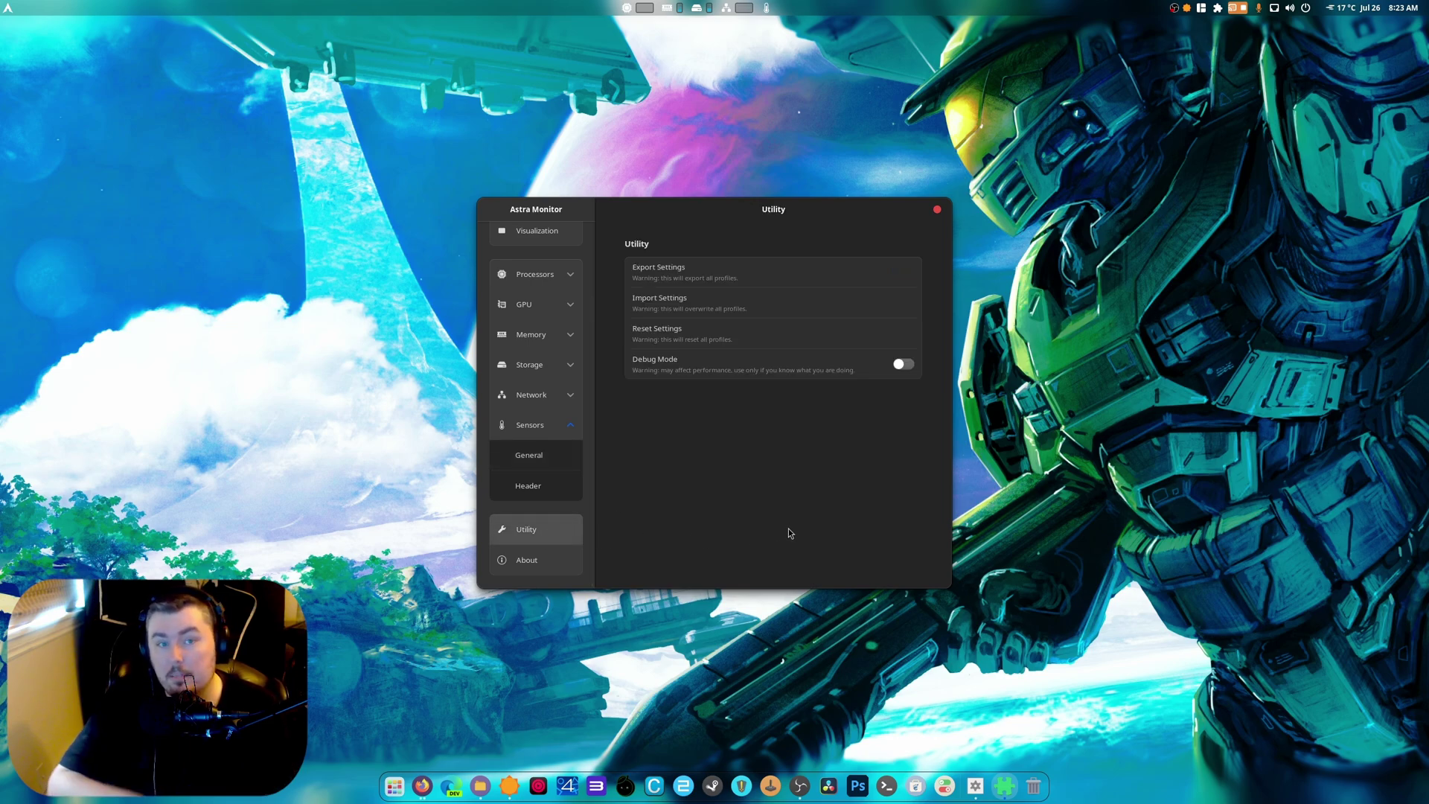
left_click(937, 210)
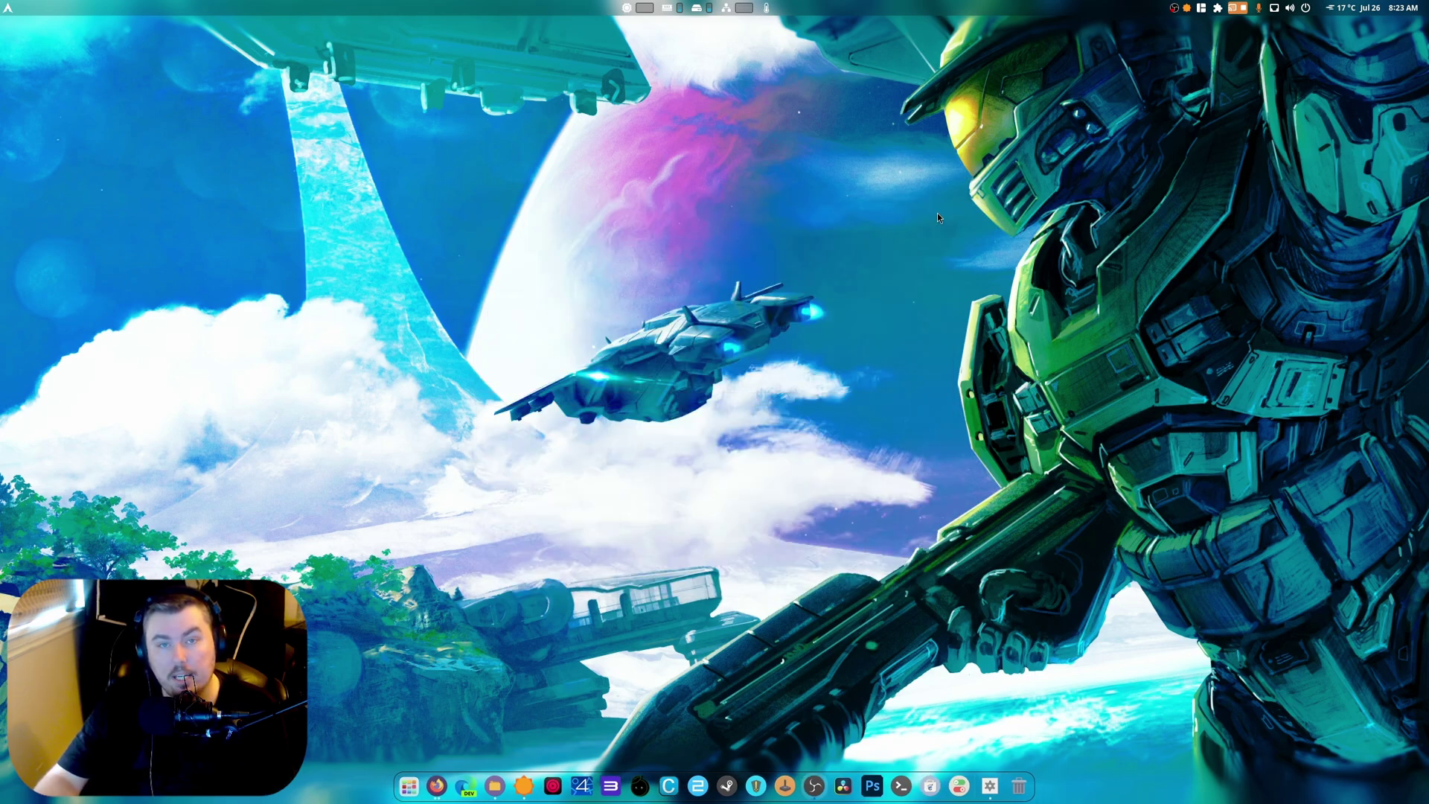